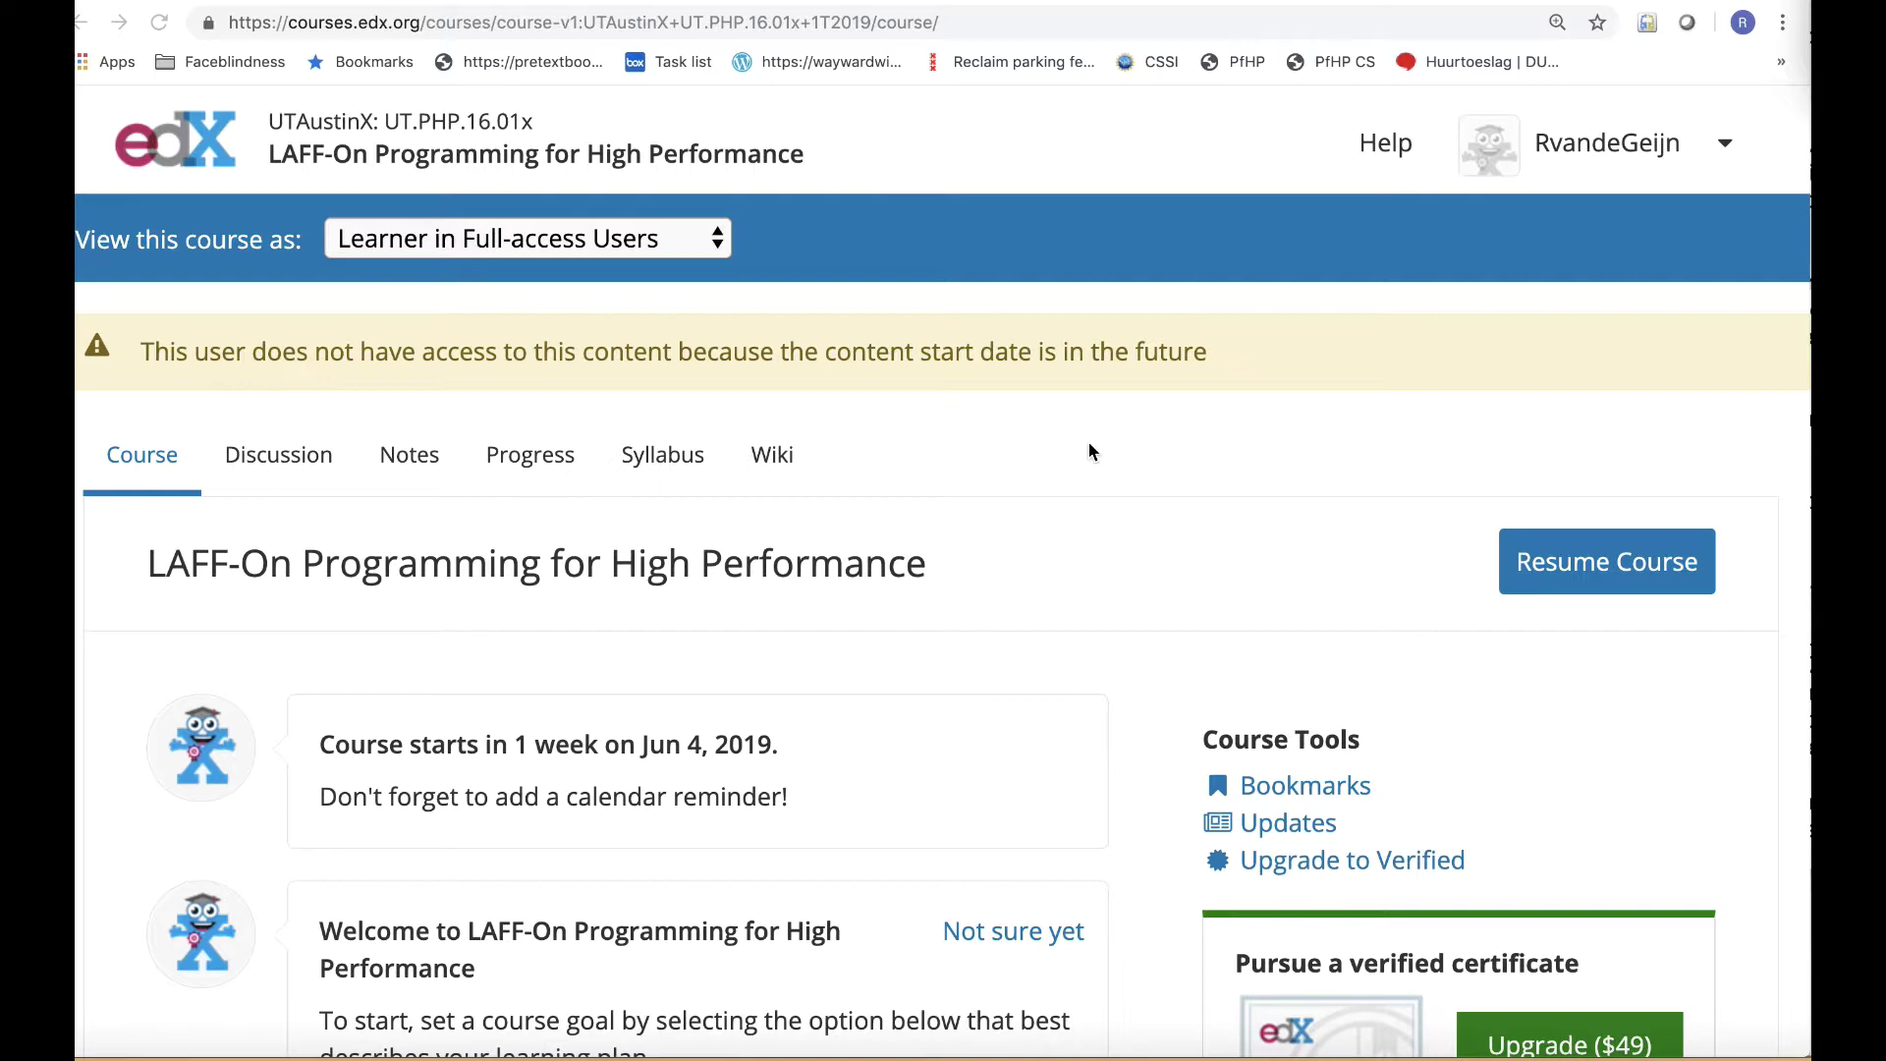
pyautogui.scroll(-1, 1089, 451)
pyautogui.scroll(-2, 1090, 451)
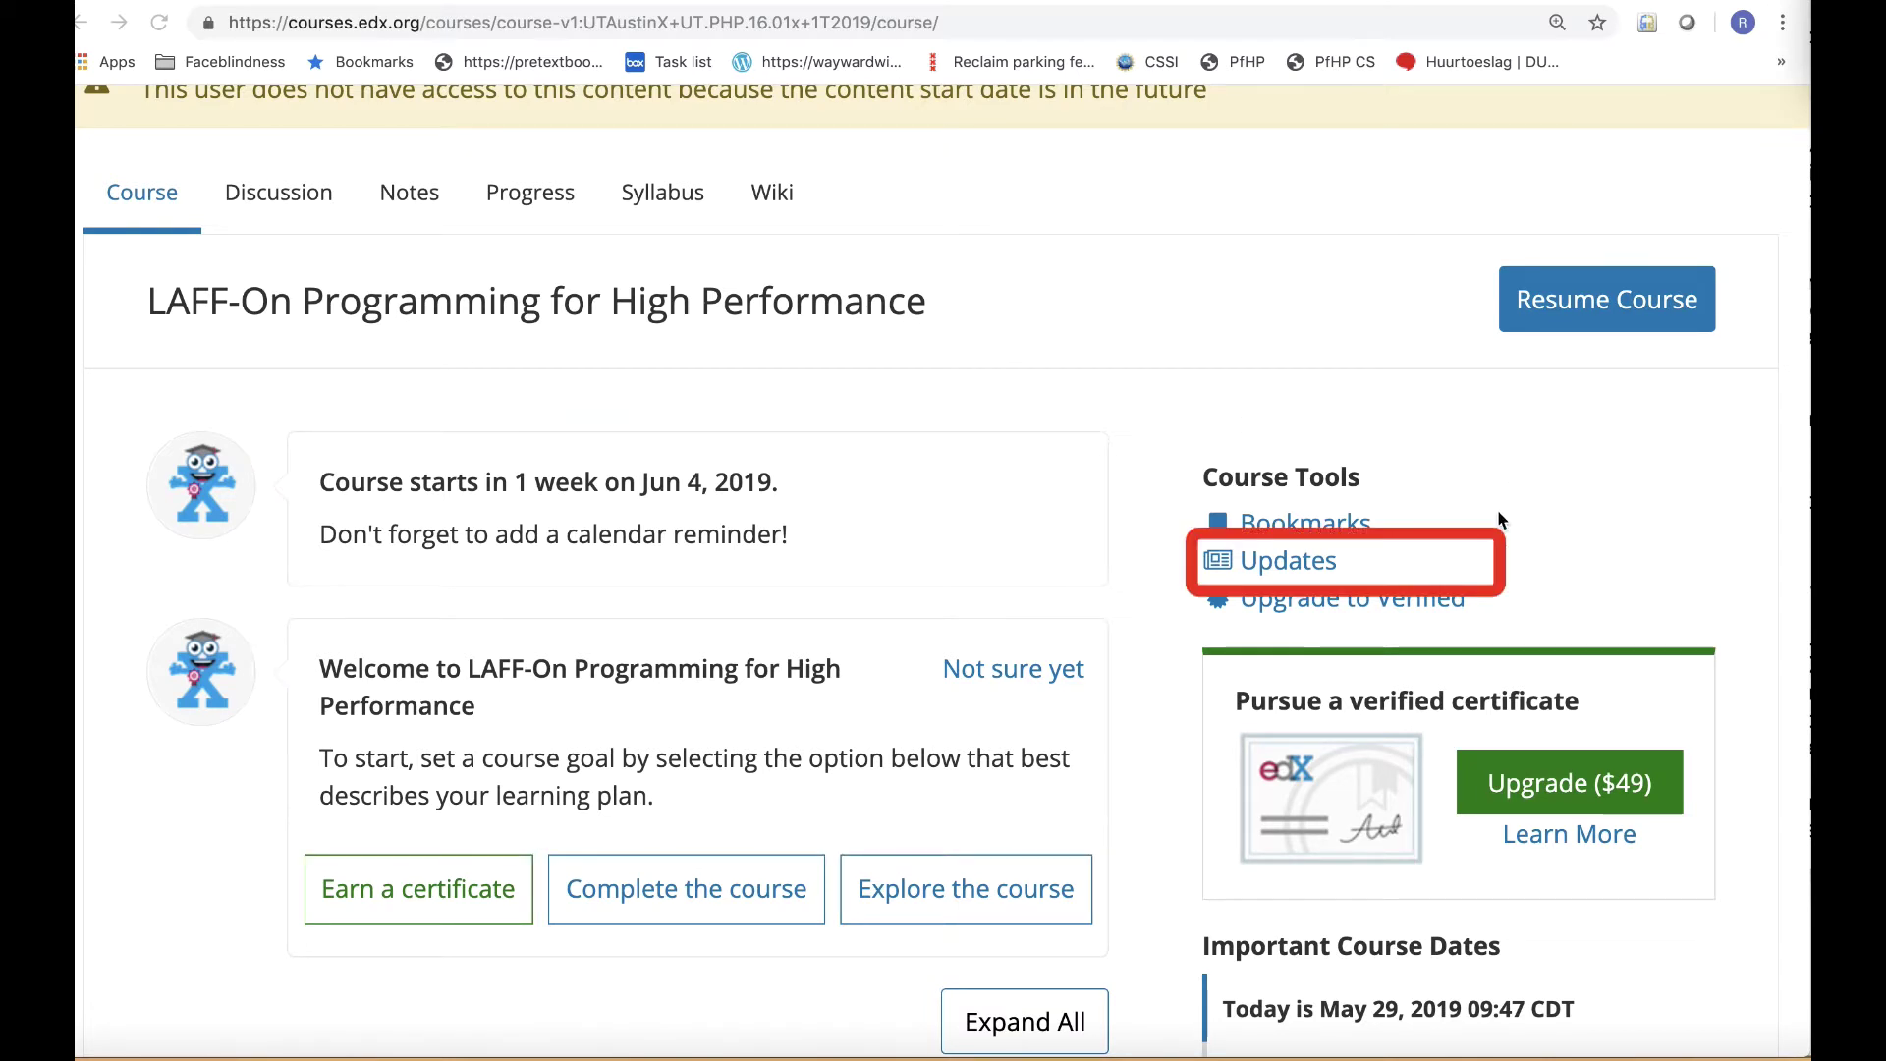
# - Check the course updates, return home, visit Discussion, then open the Notes page
pyautogui.click(1302, 568)
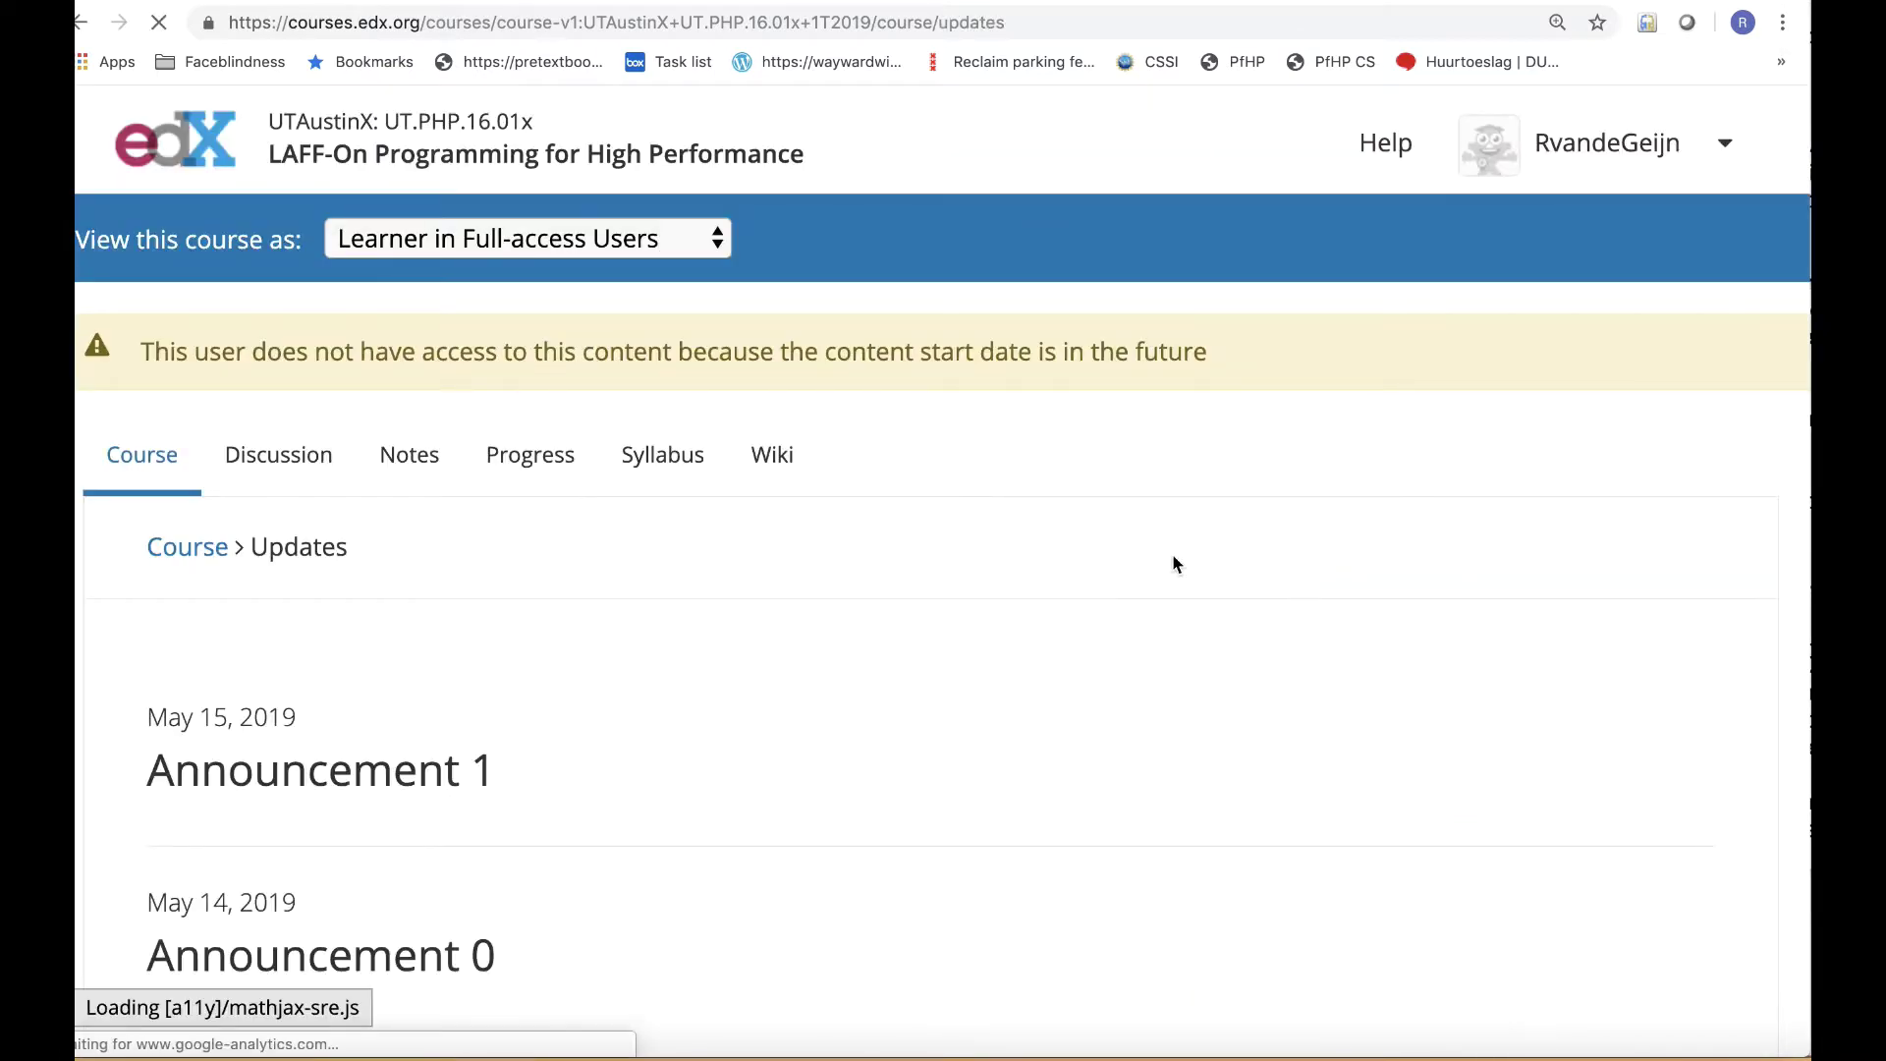
pyautogui.click(84, 24)
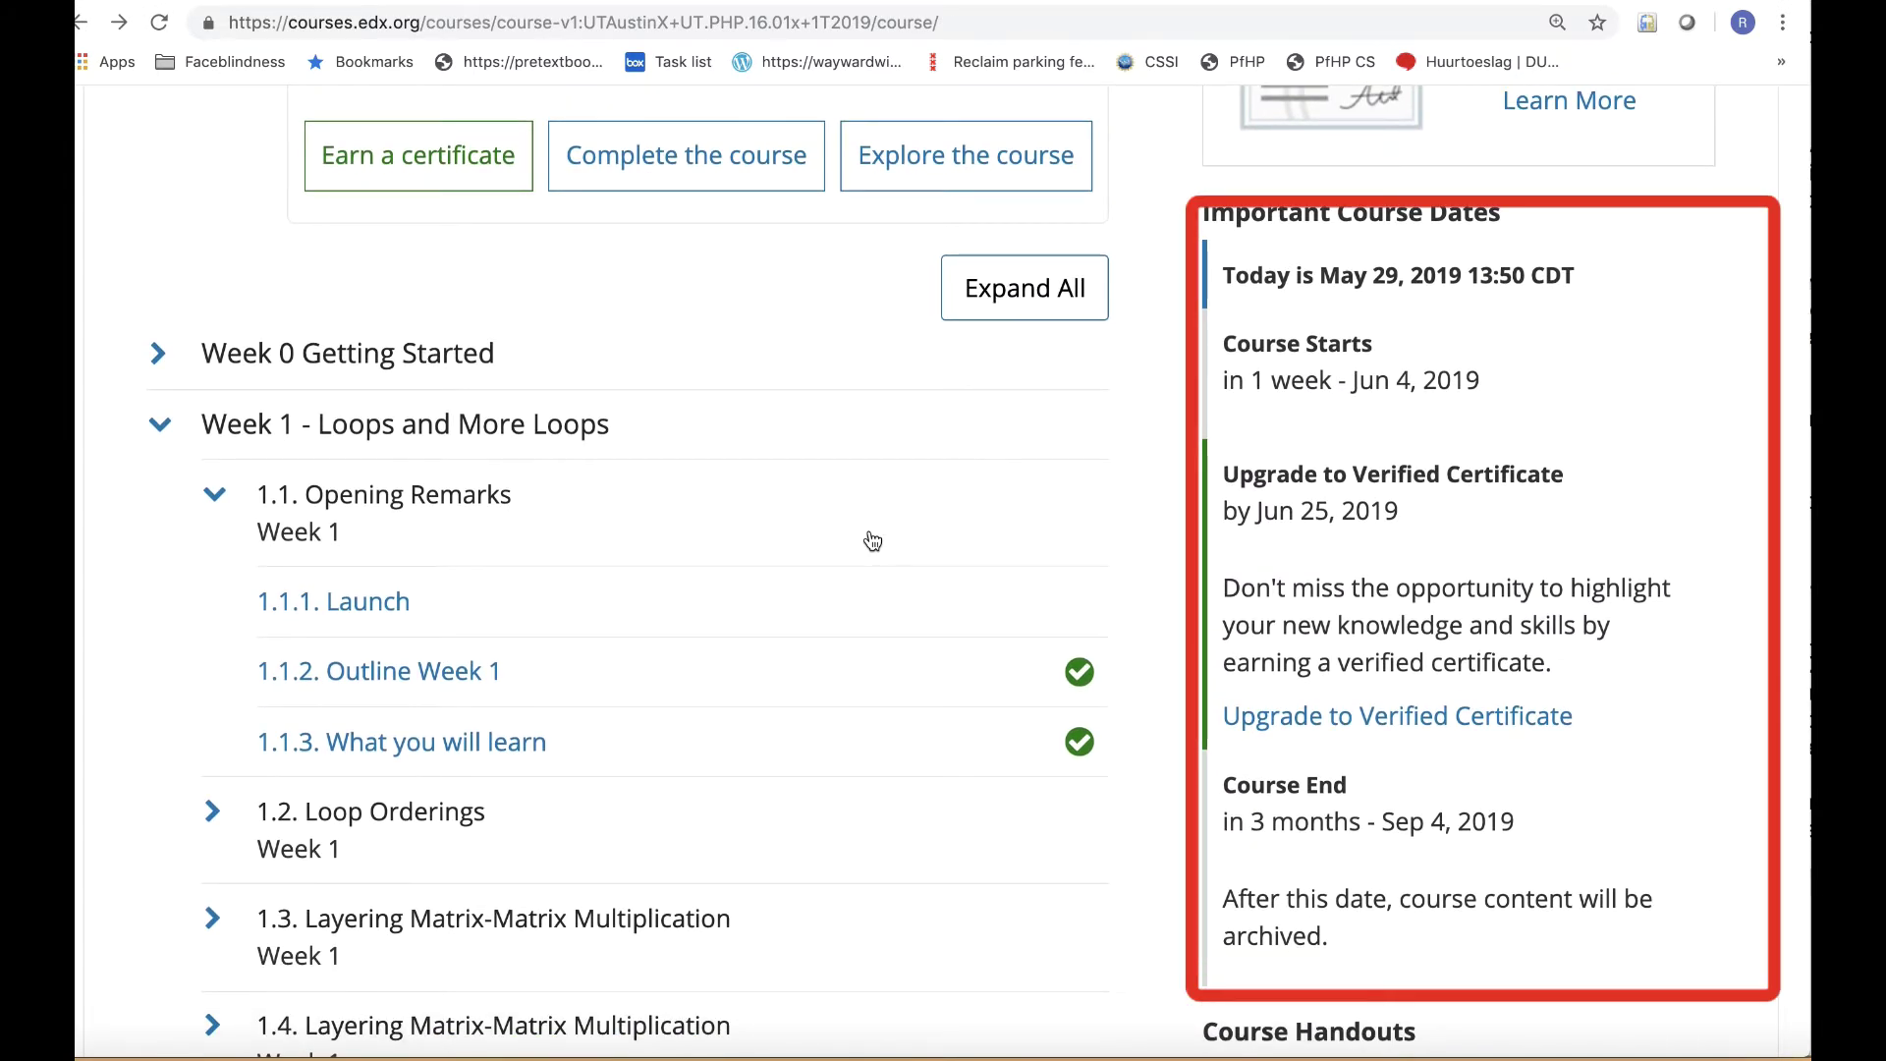
pyautogui.scroll(10, 874, 541)
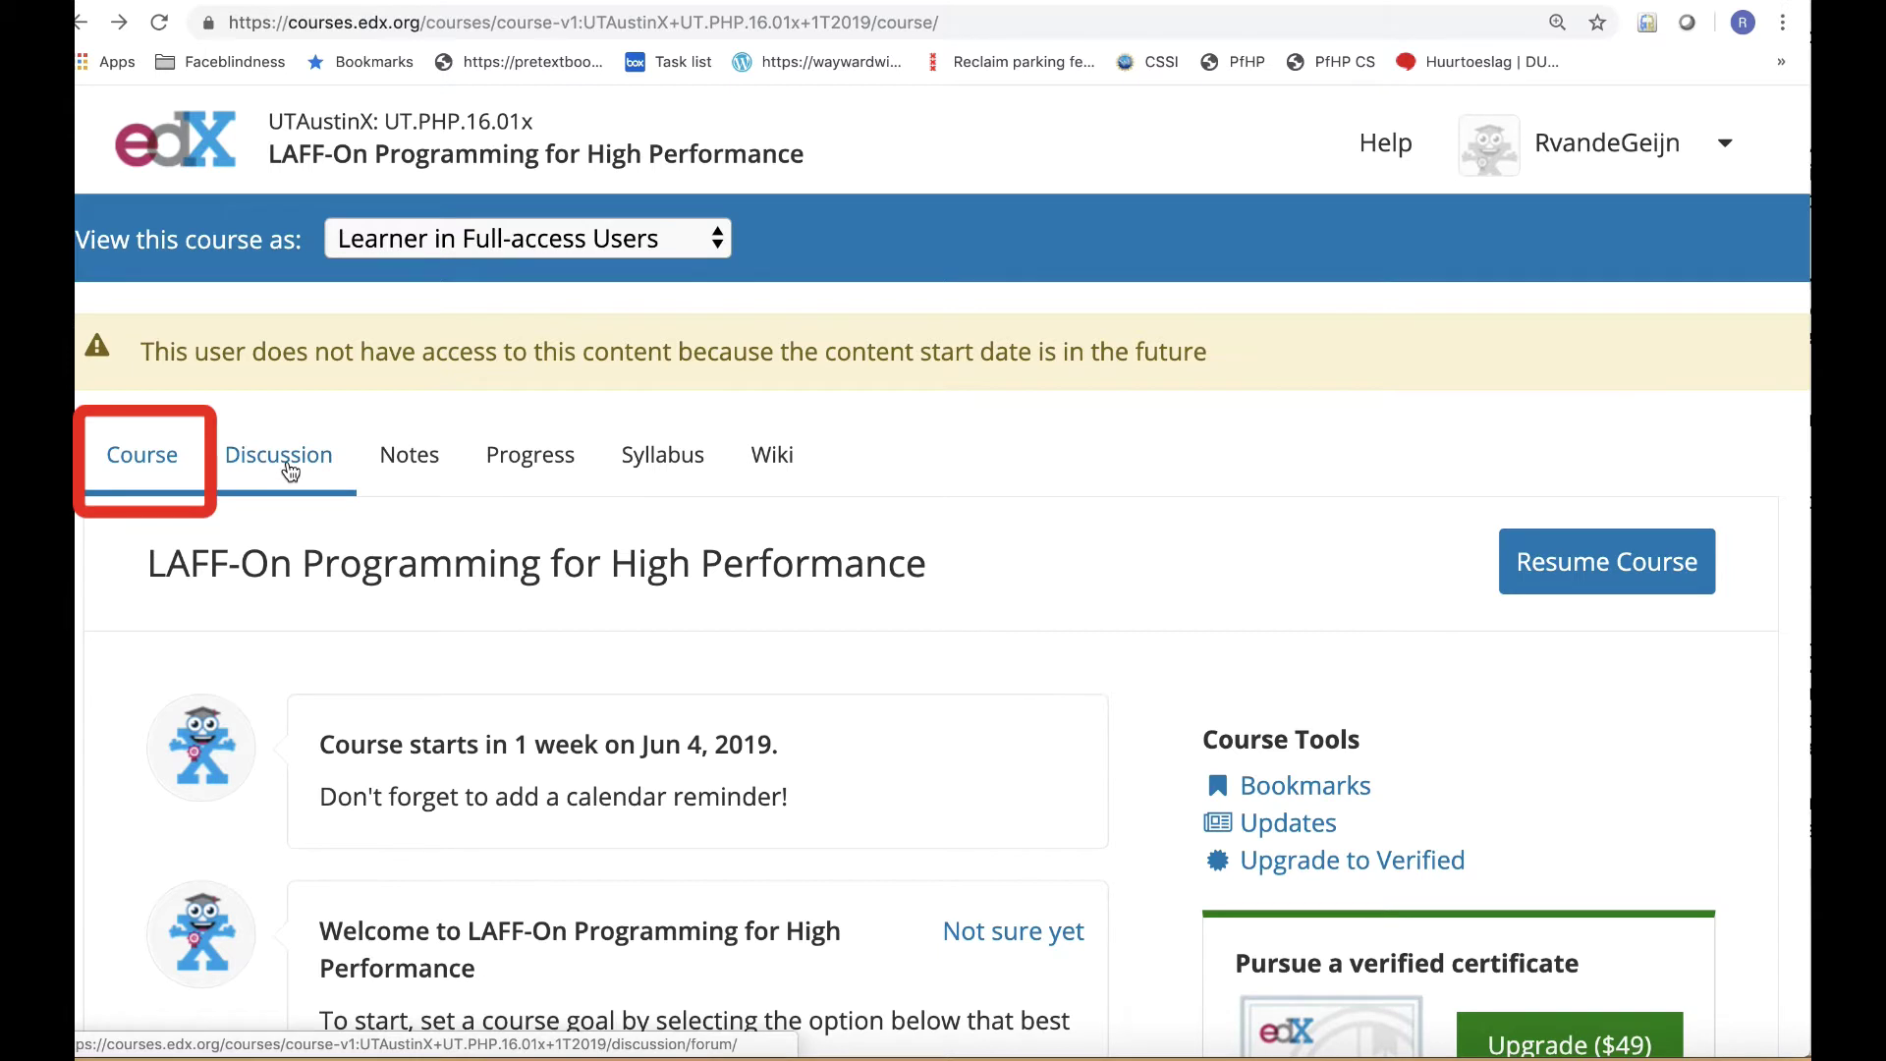
pyautogui.click(291, 470)
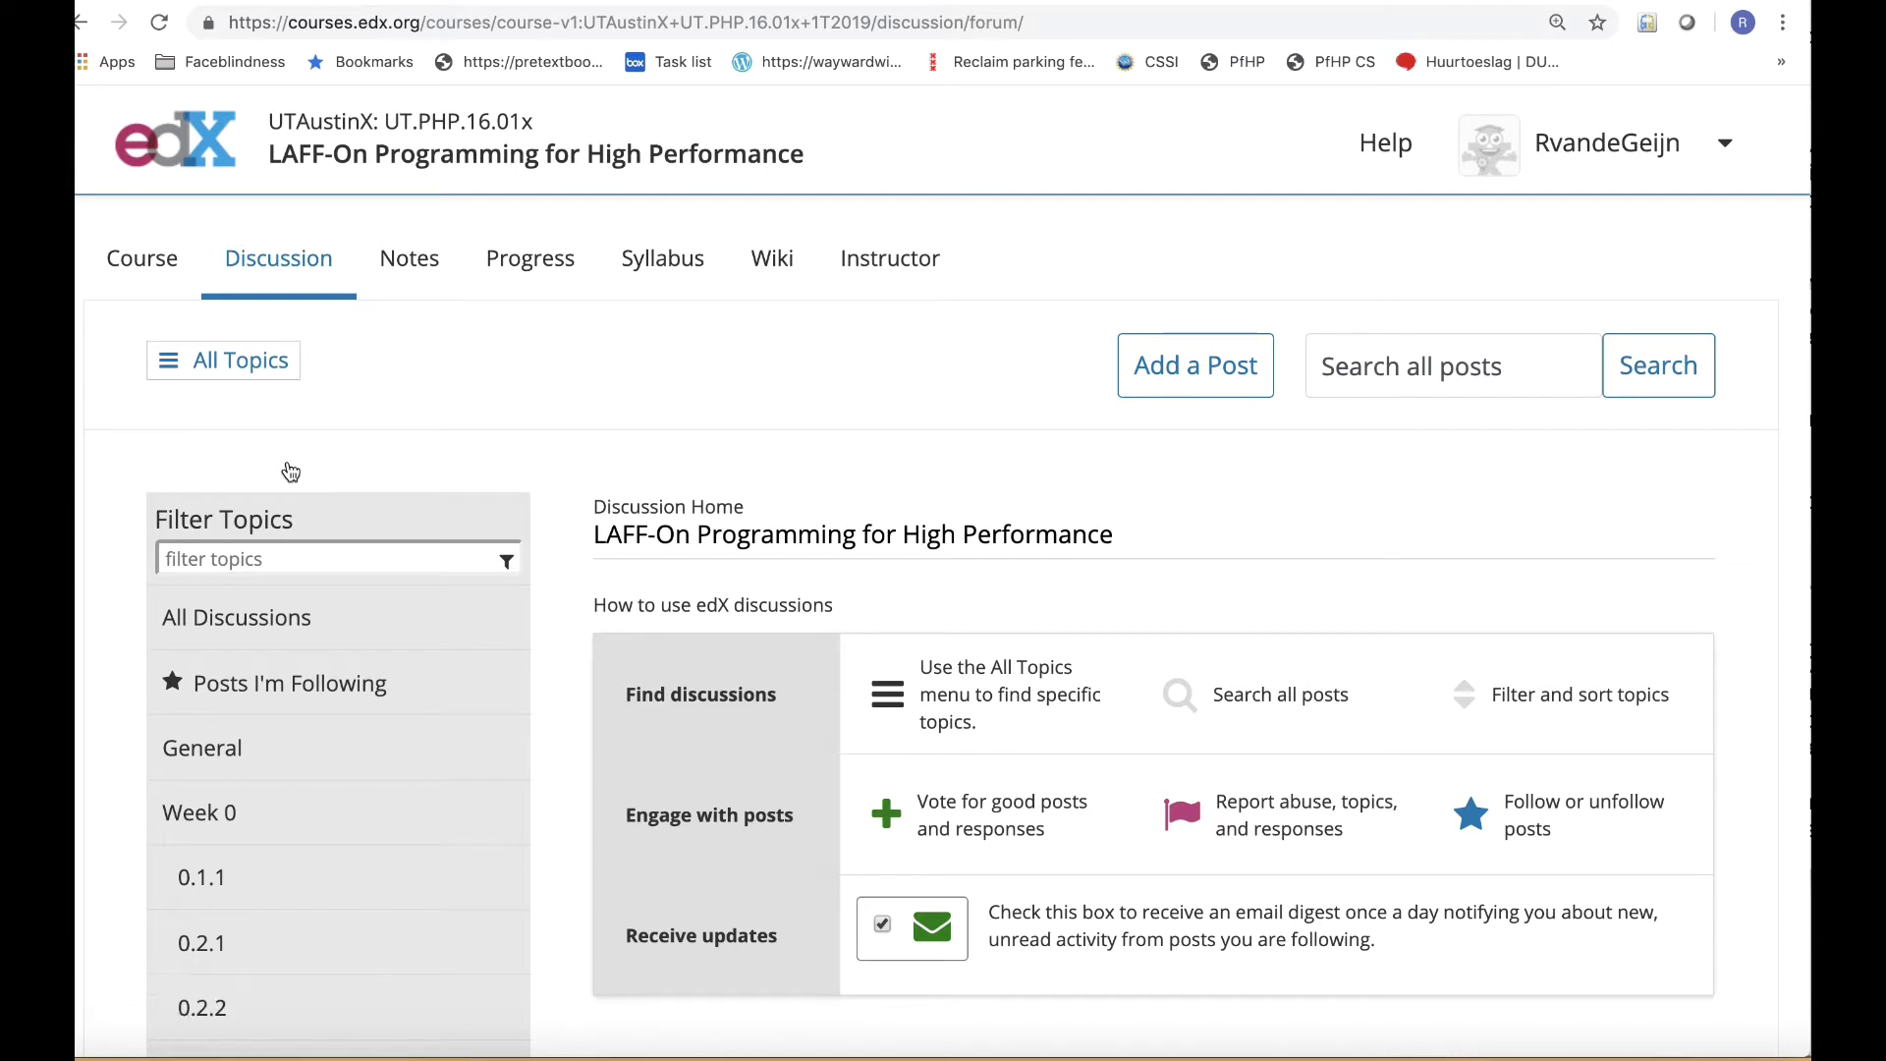
pyautogui.click(410, 262)
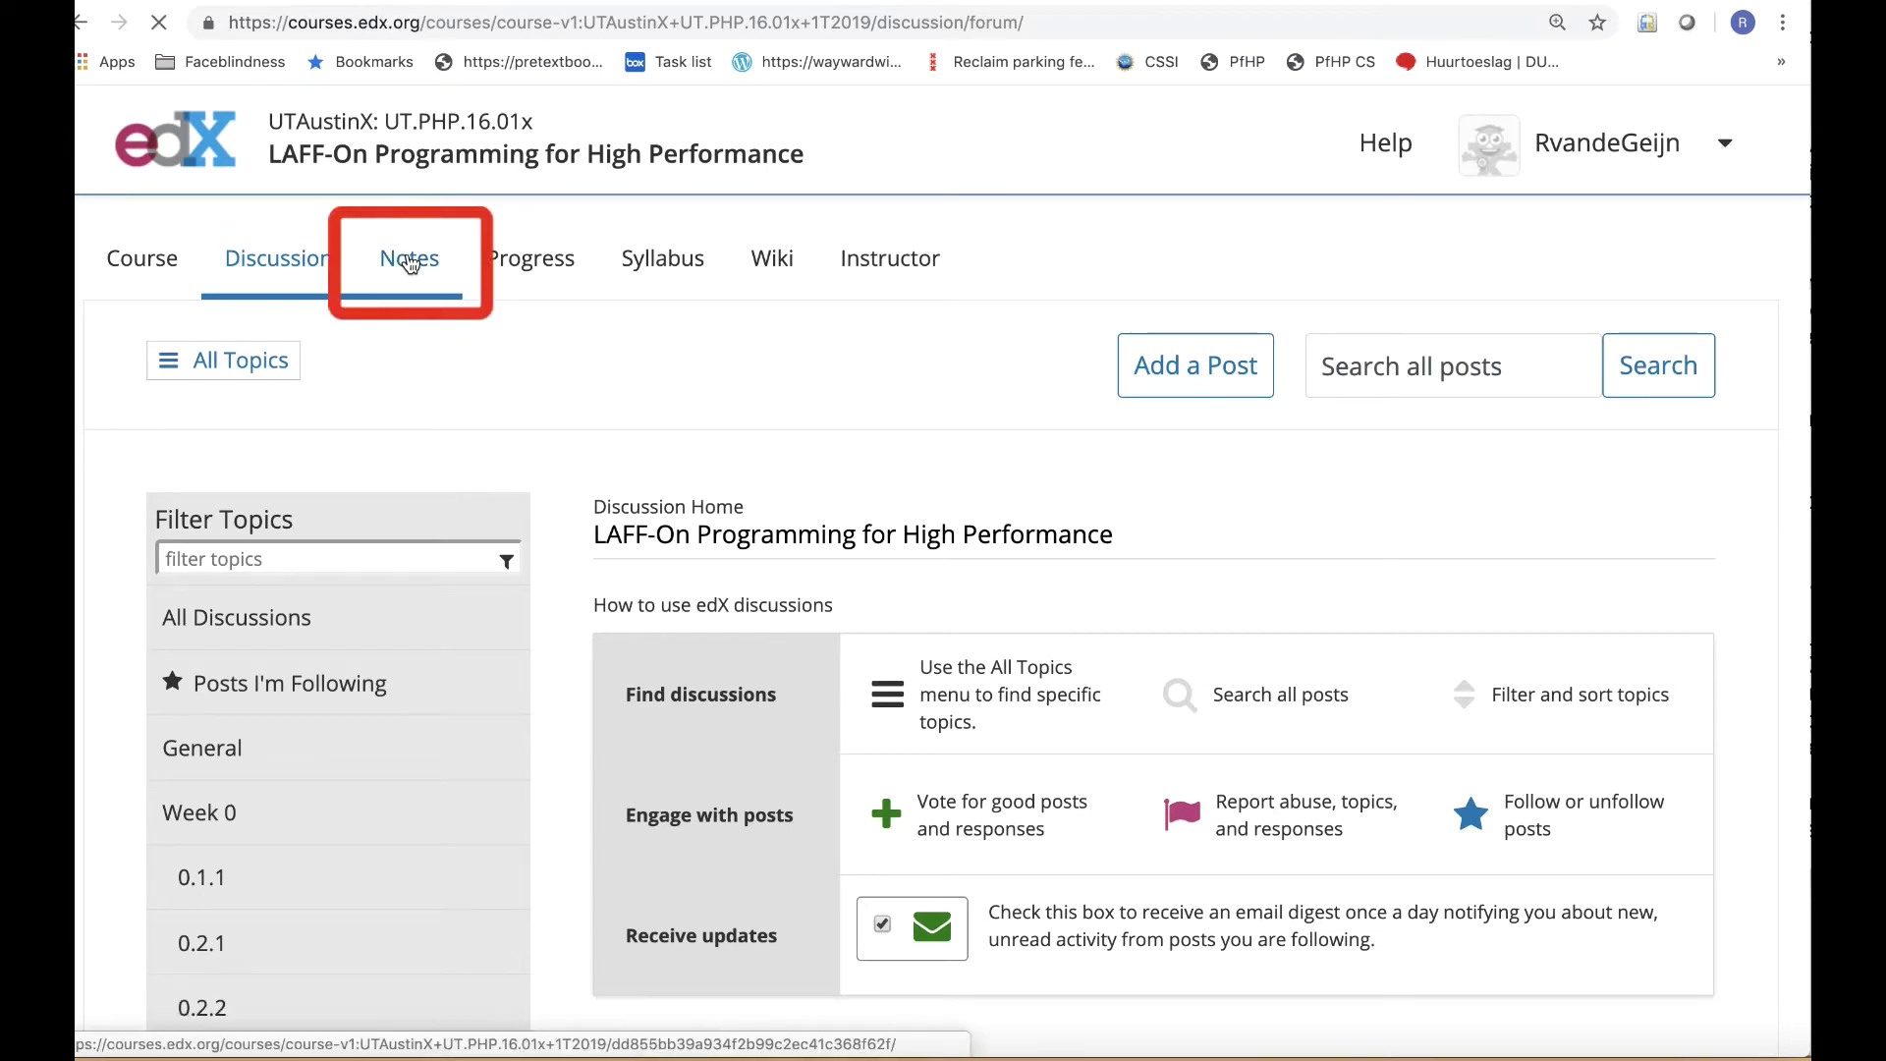
pyautogui.scroll(-1, 461, 618)
pyautogui.scroll(-2, 460, 617)
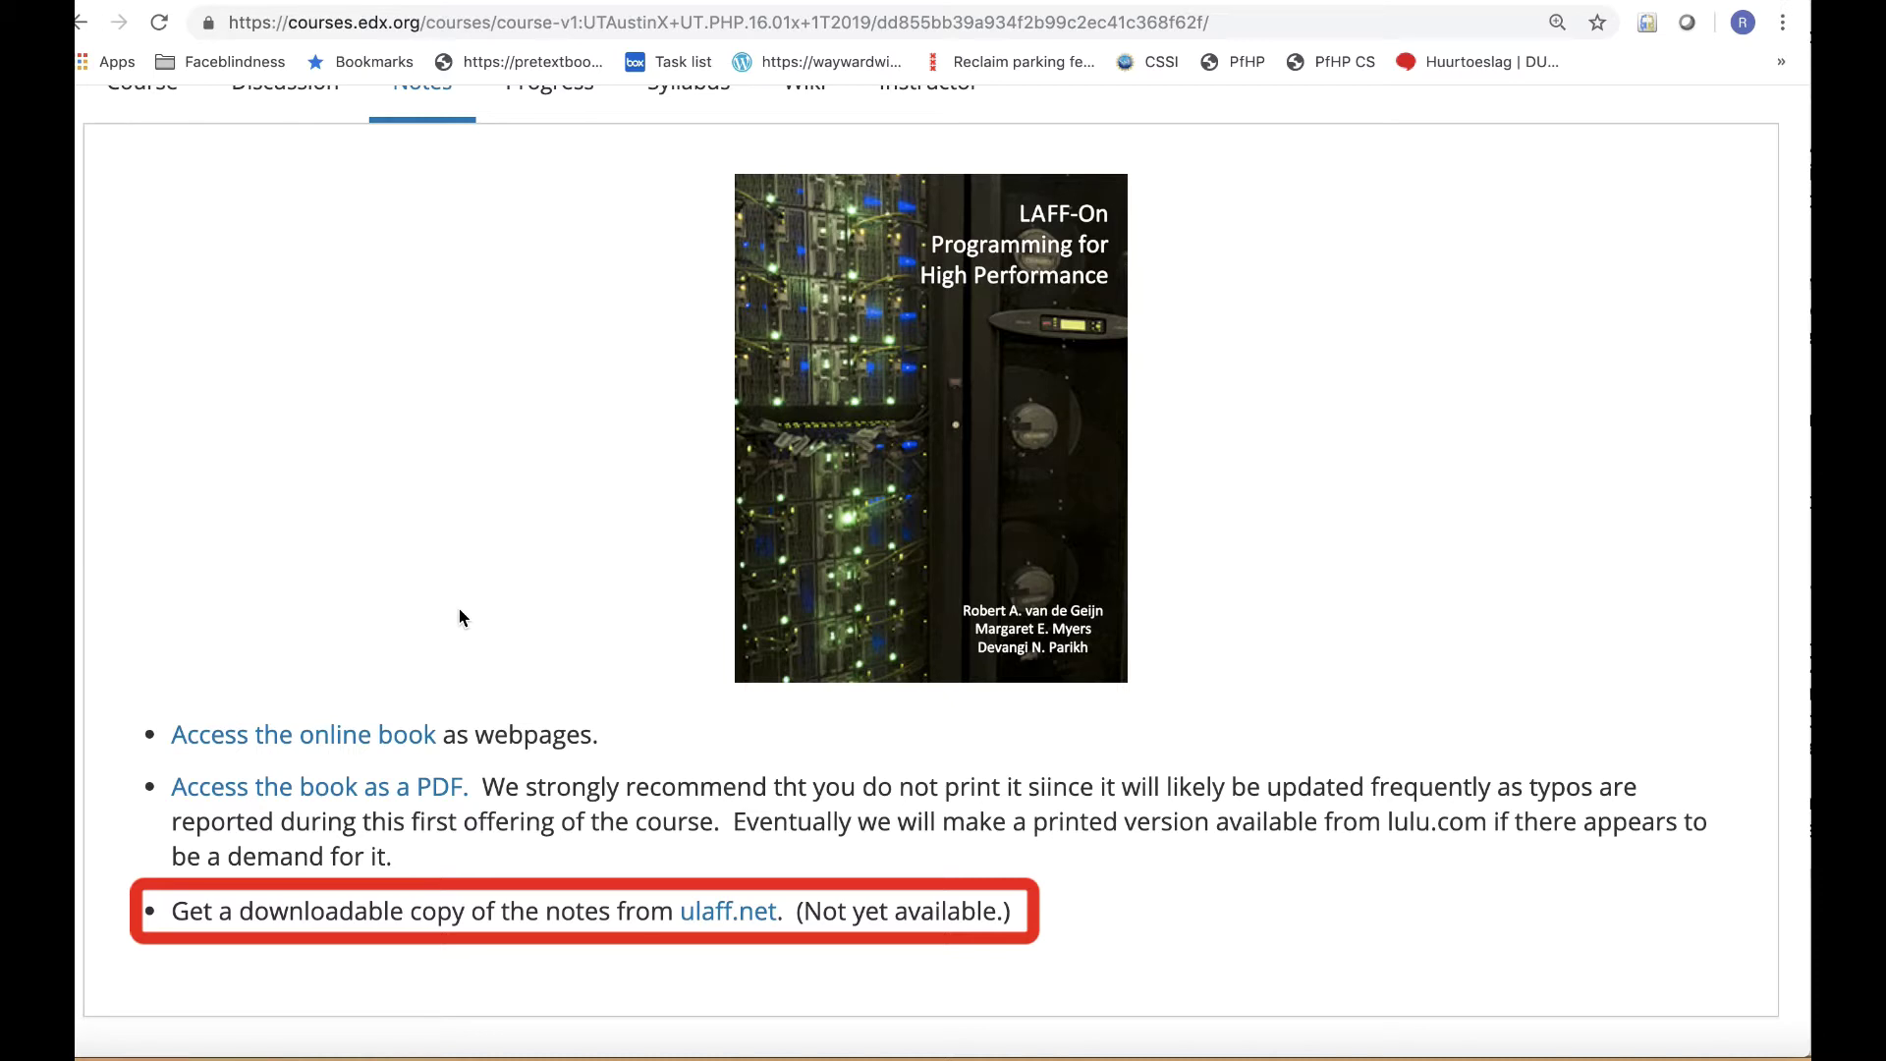
pyautogui.scroll(2, 459, 618)
# - Look over the Progress page's audit status and grade chart, then open the course Wiki
pyautogui.click(550, 261)
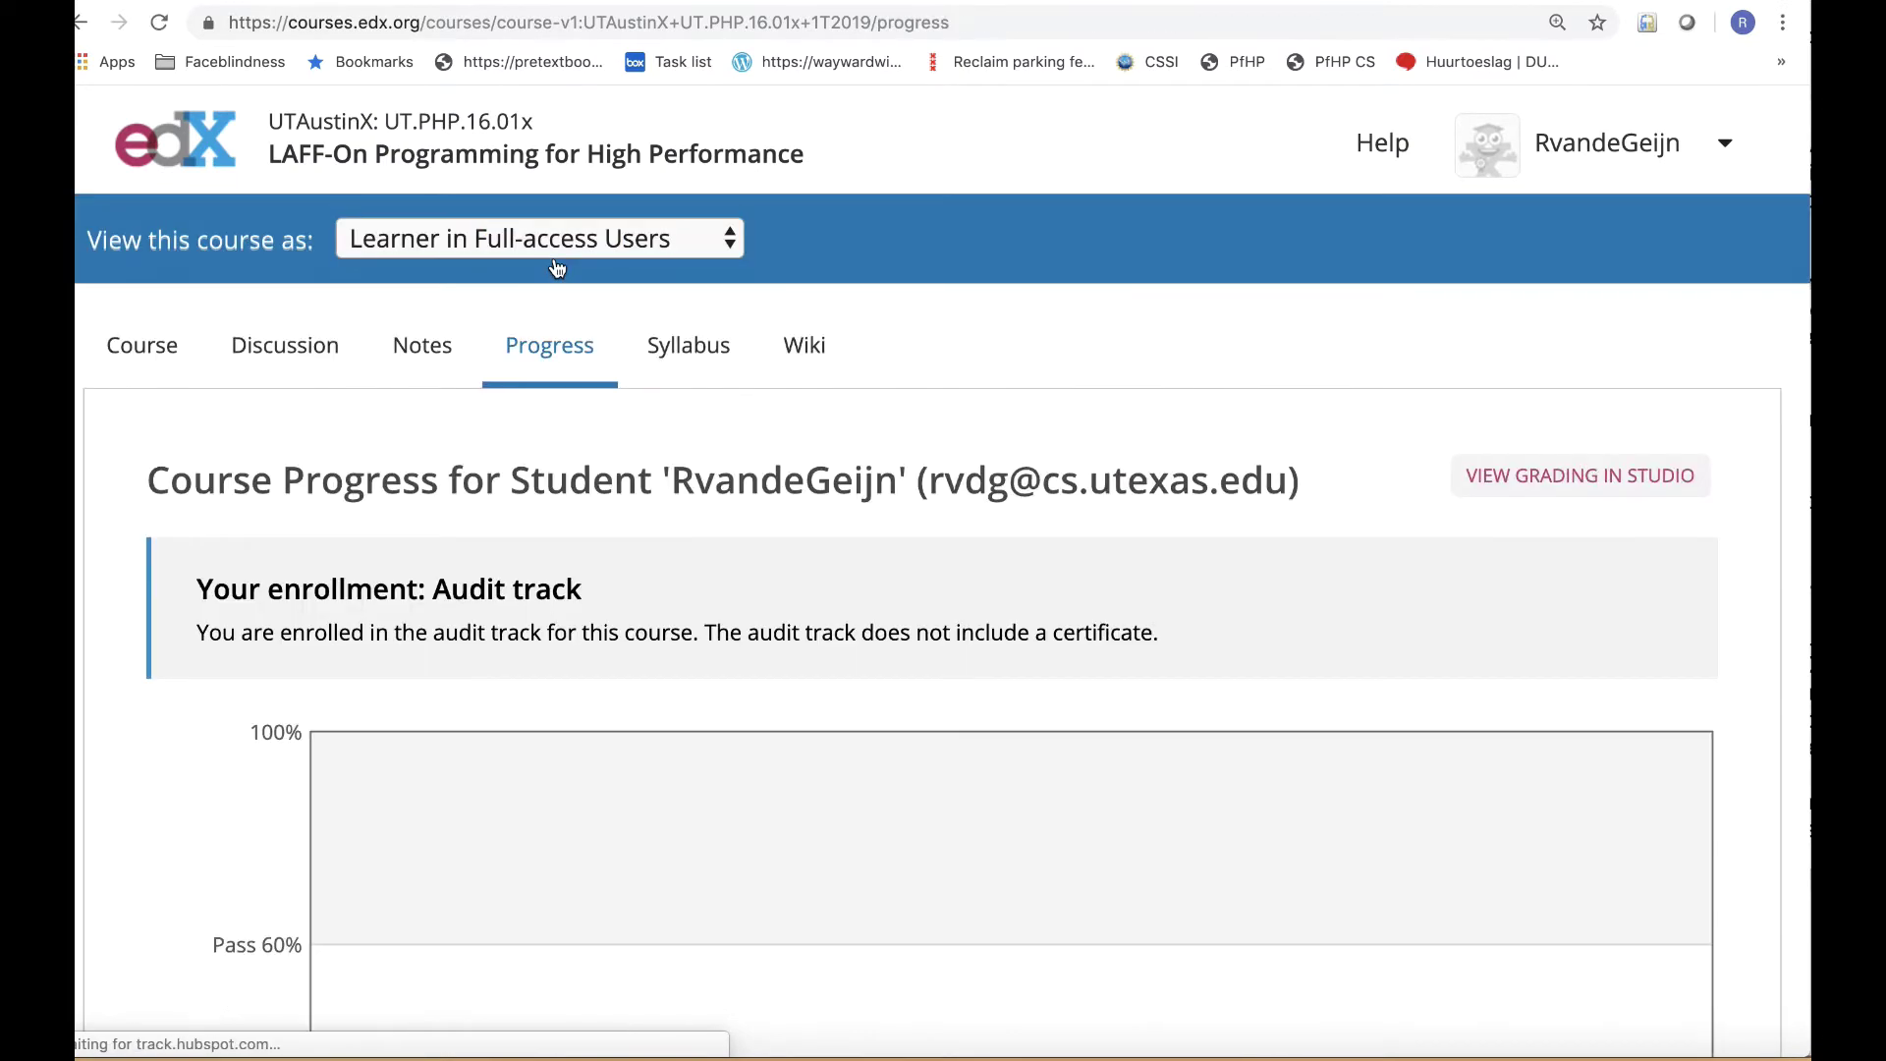
pyautogui.scroll(-5, 666, 562)
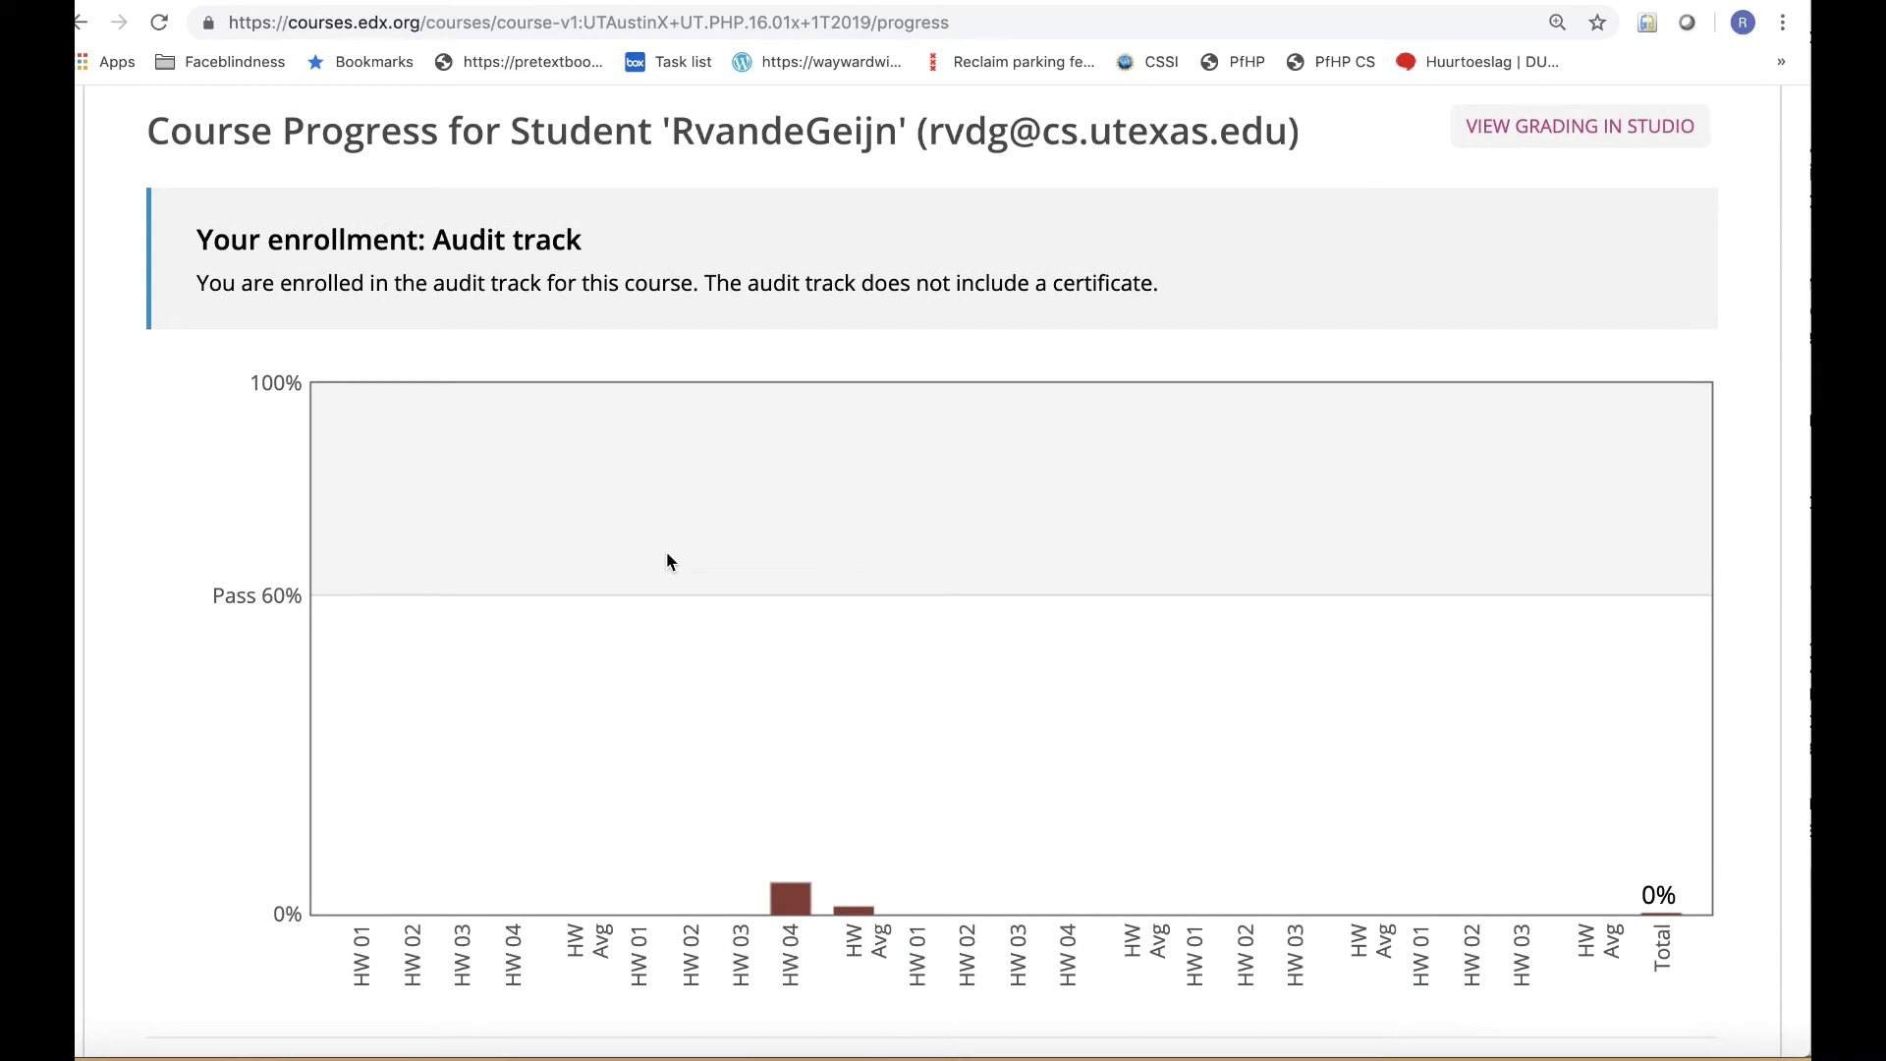
pyautogui.scroll(-10, 667, 562)
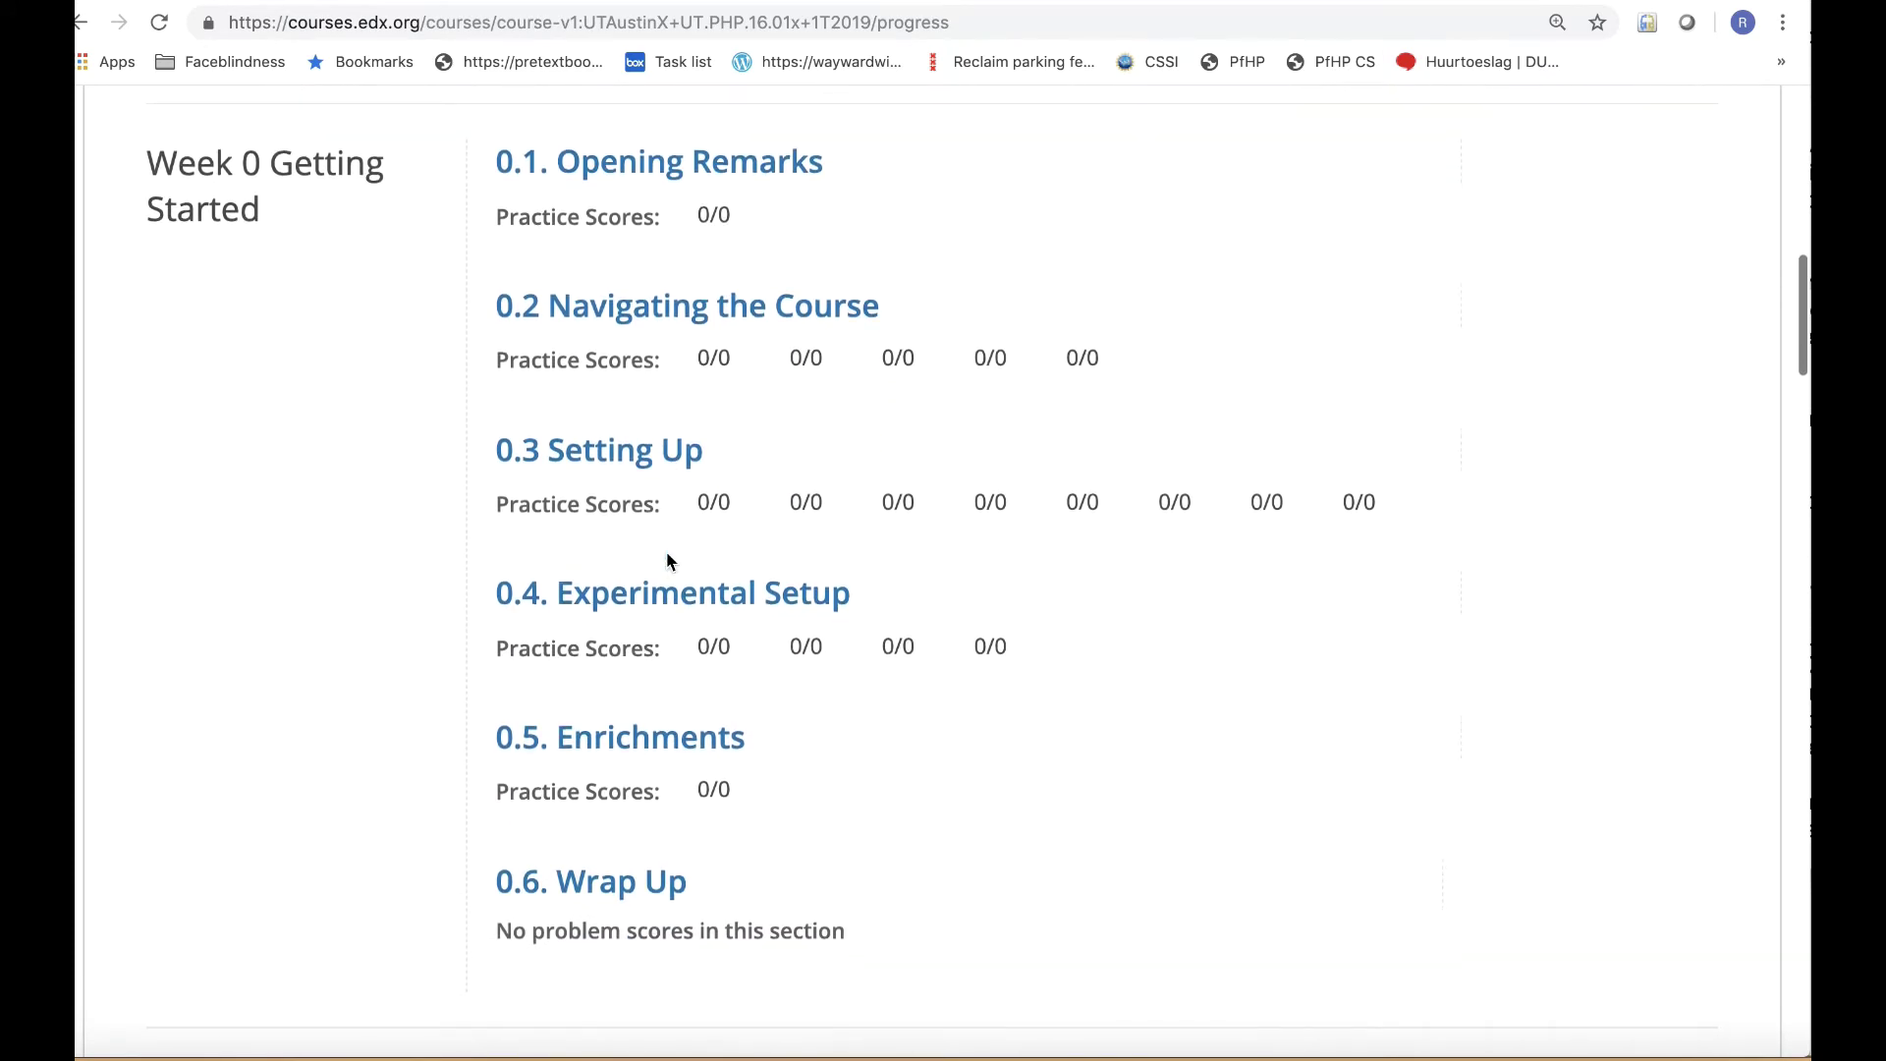
pyautogui.scroll(1, 666, 562)
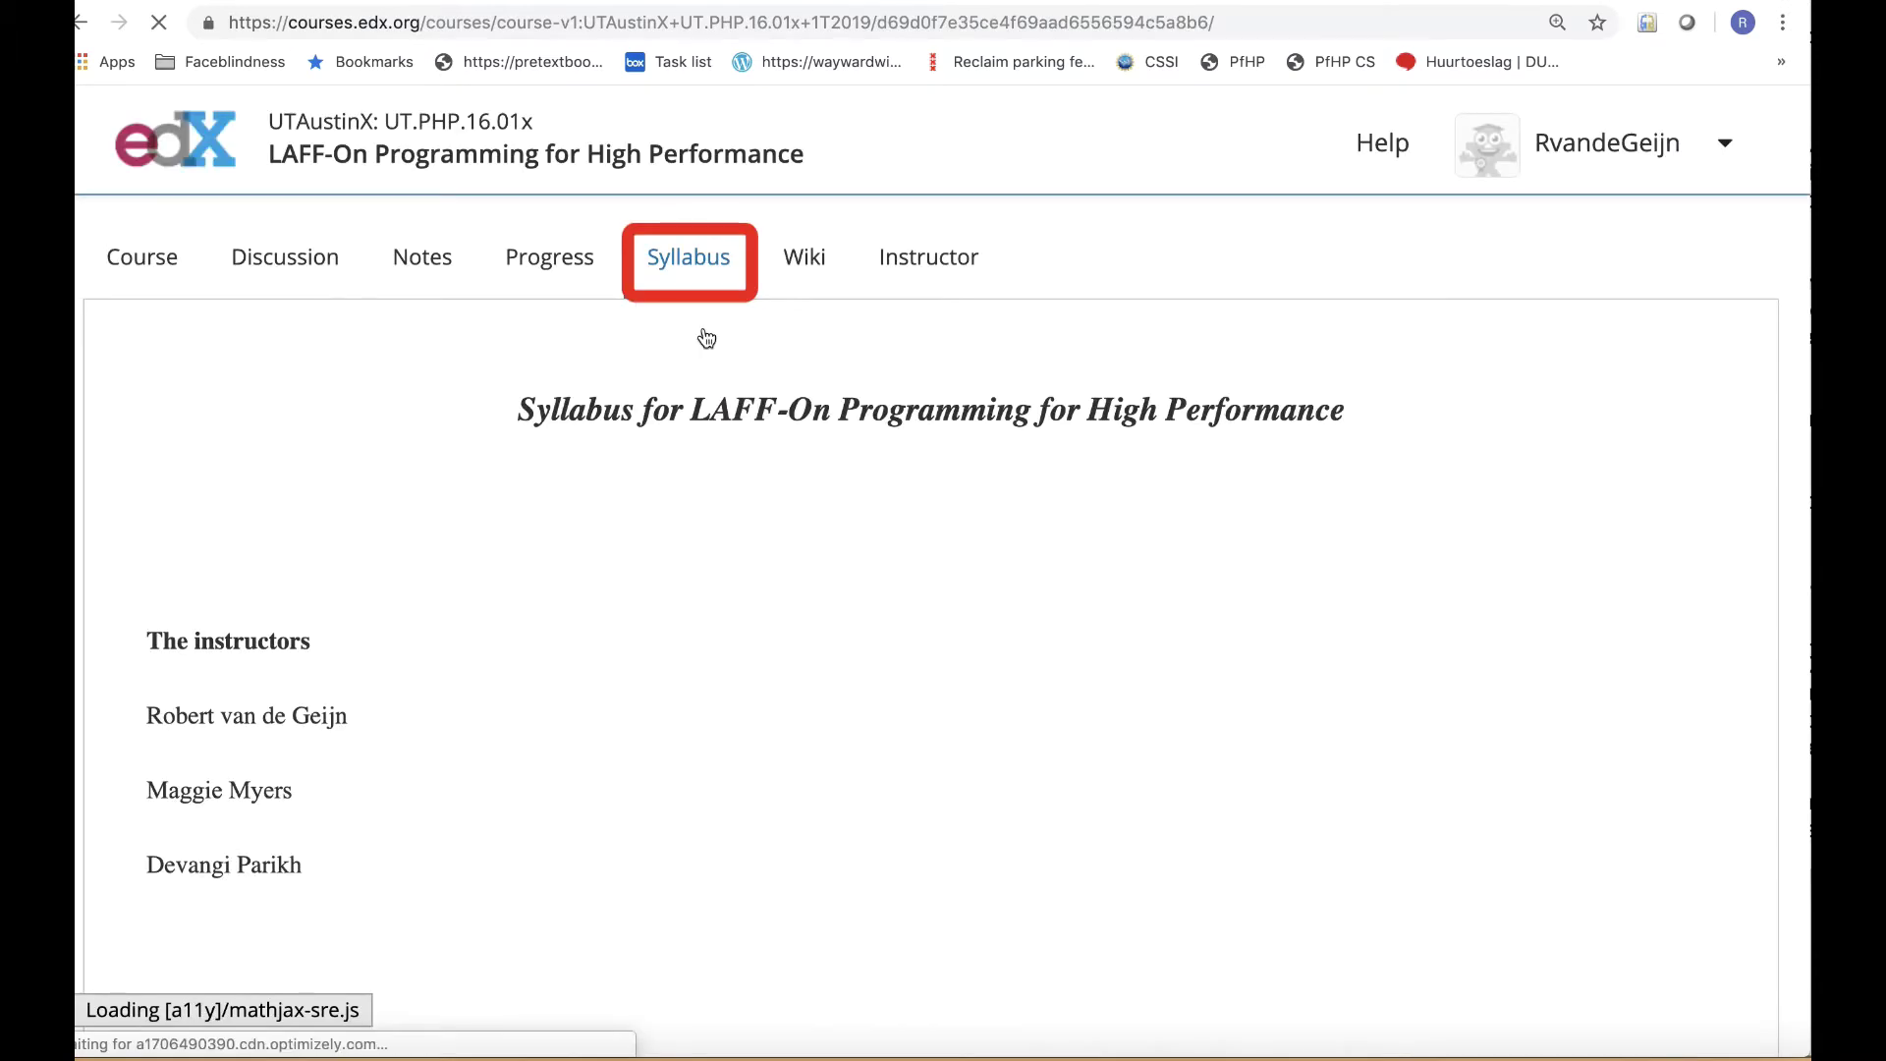
pyautogui.click(822, 270)
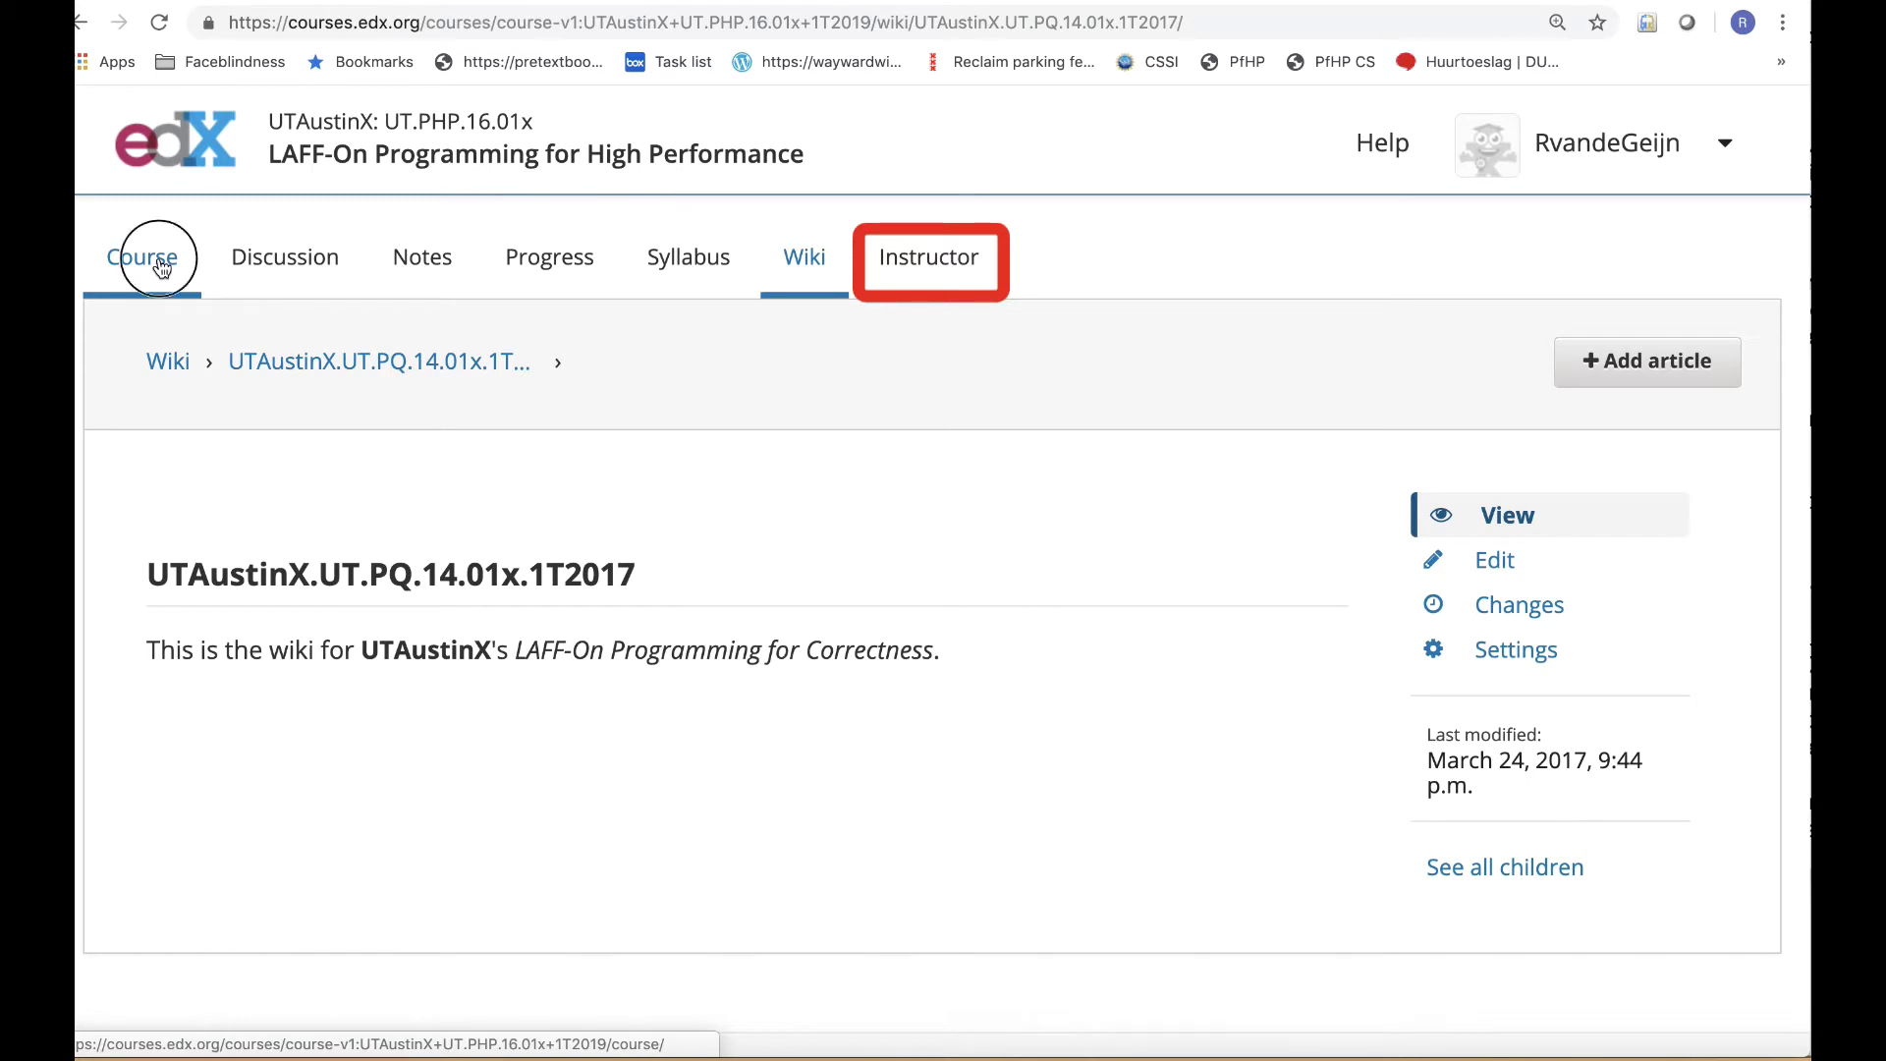
# - Back on the outline, collapse Week 1, then expand Week 0, Week 1 and Week 2
pyautogui.click(161, 269)
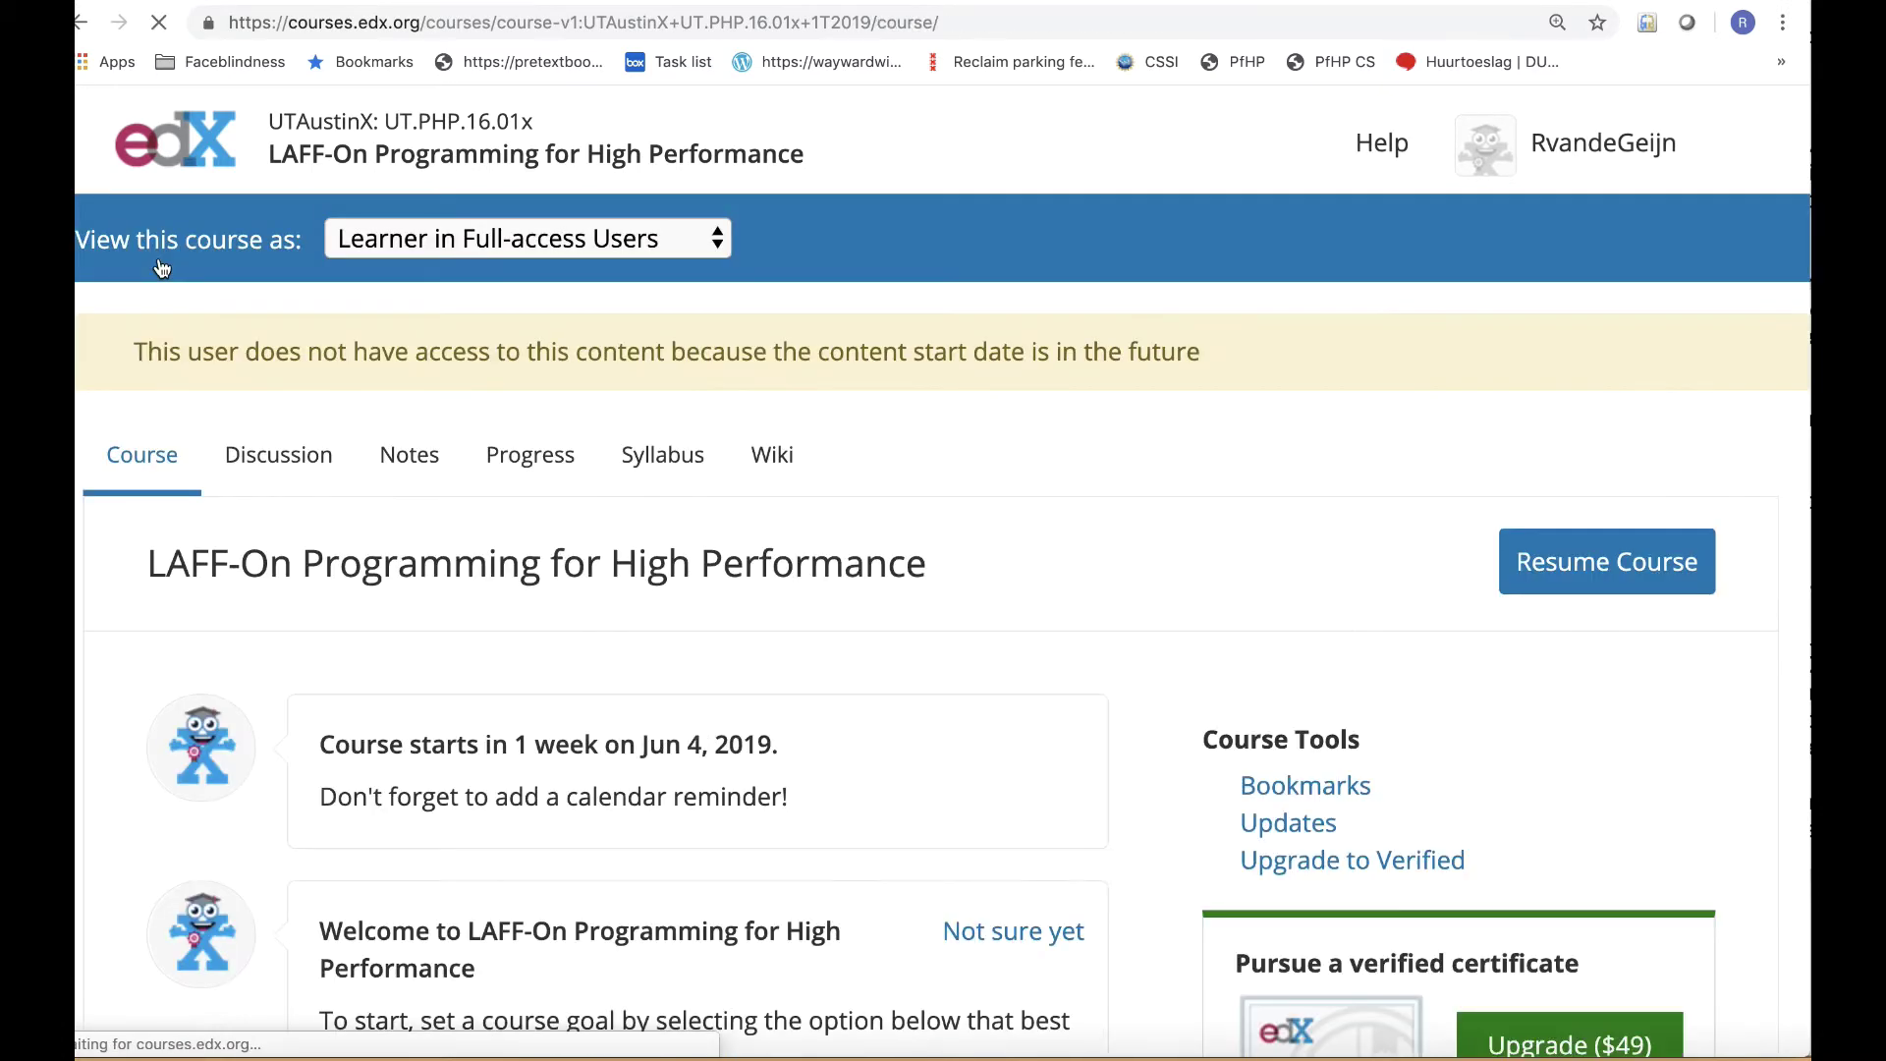
pyautogui.scroll(-5, 942, 741)
pyautogui.scroll(-4, 942, 741)
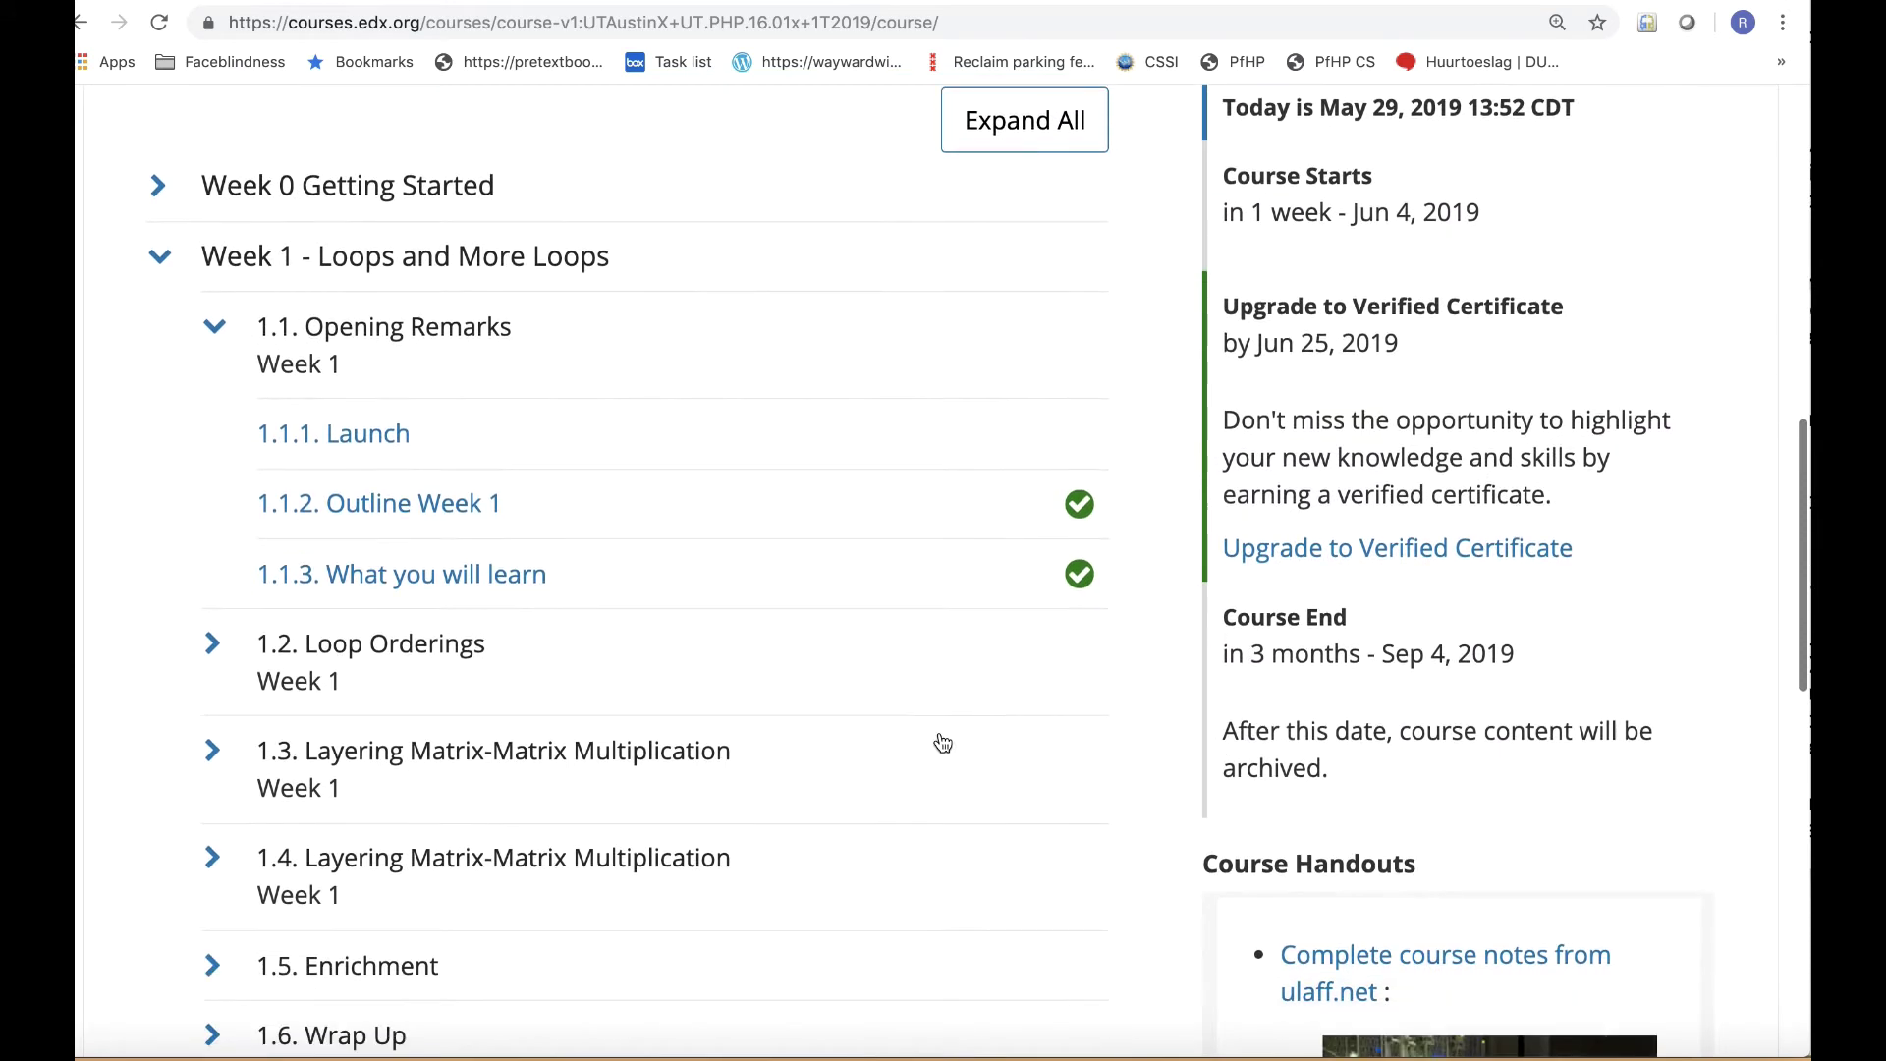
pyautogui.click(214, 330)
pyautogui.click(162, 261)
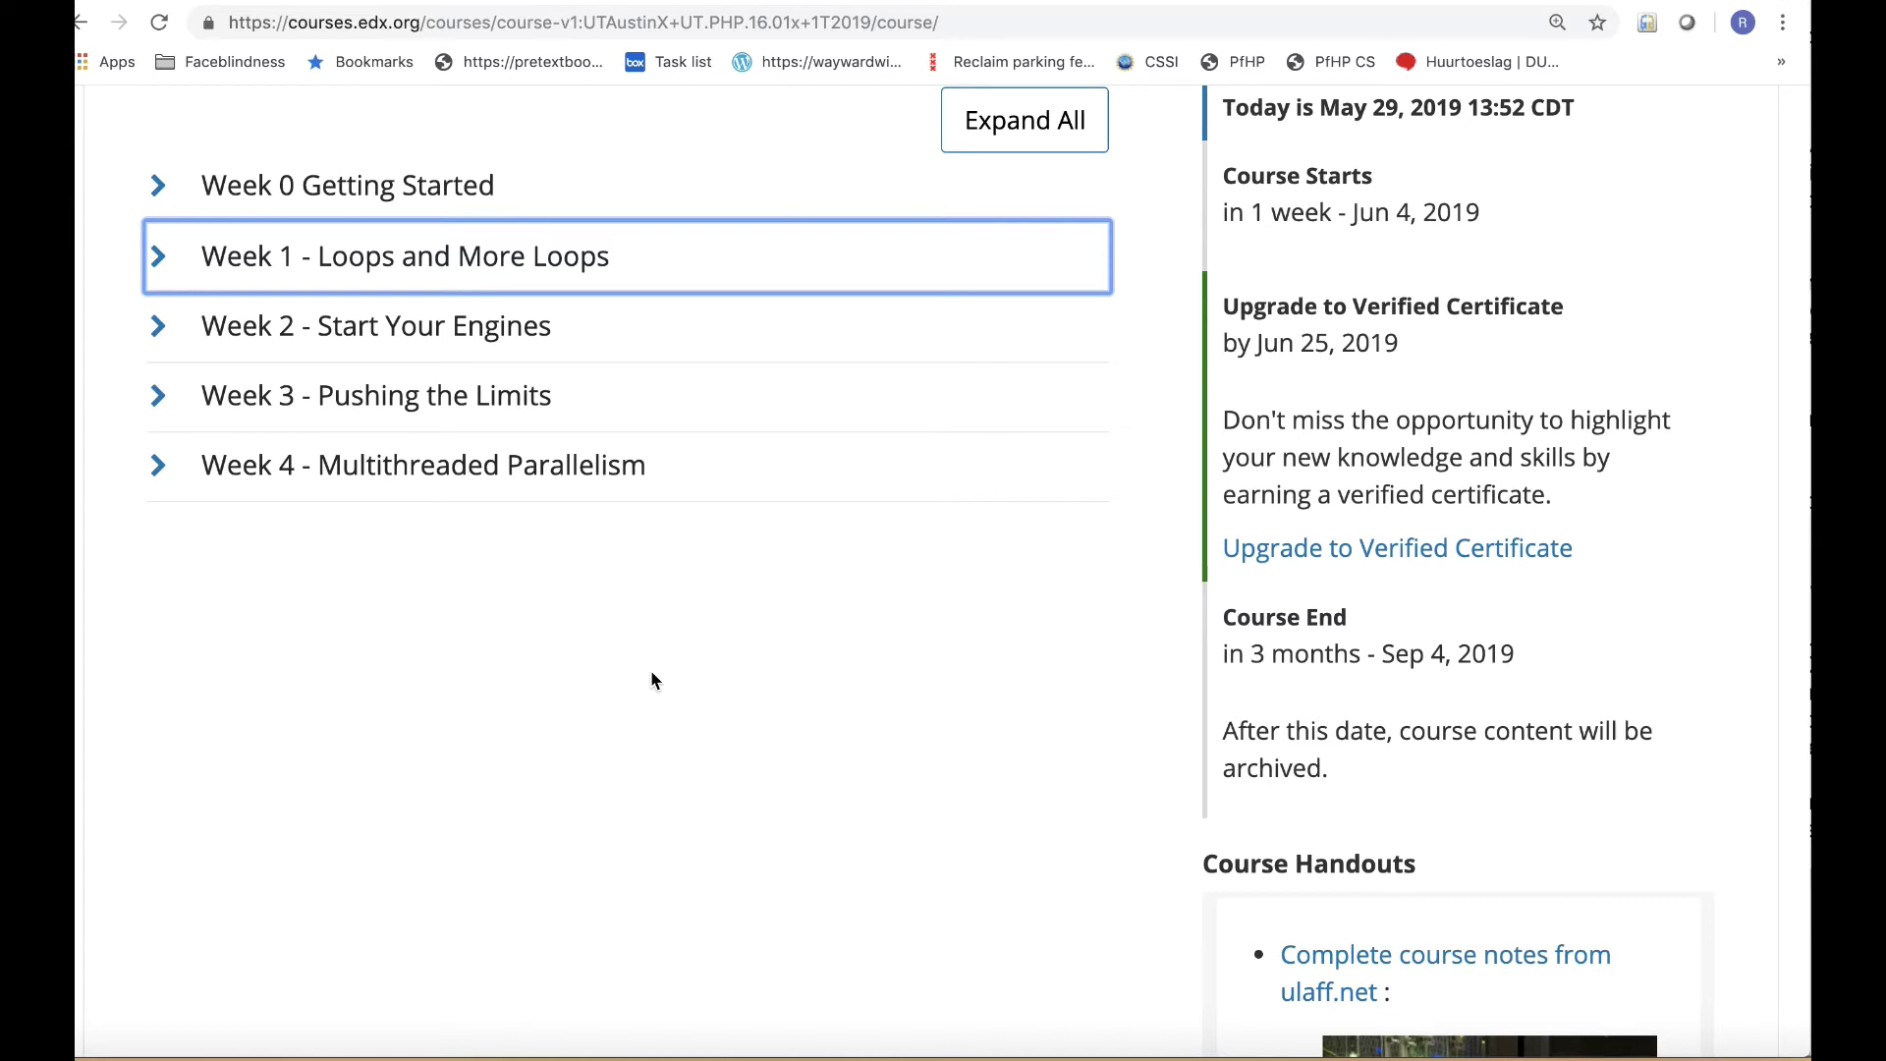
pyautogui.click(497, 206)
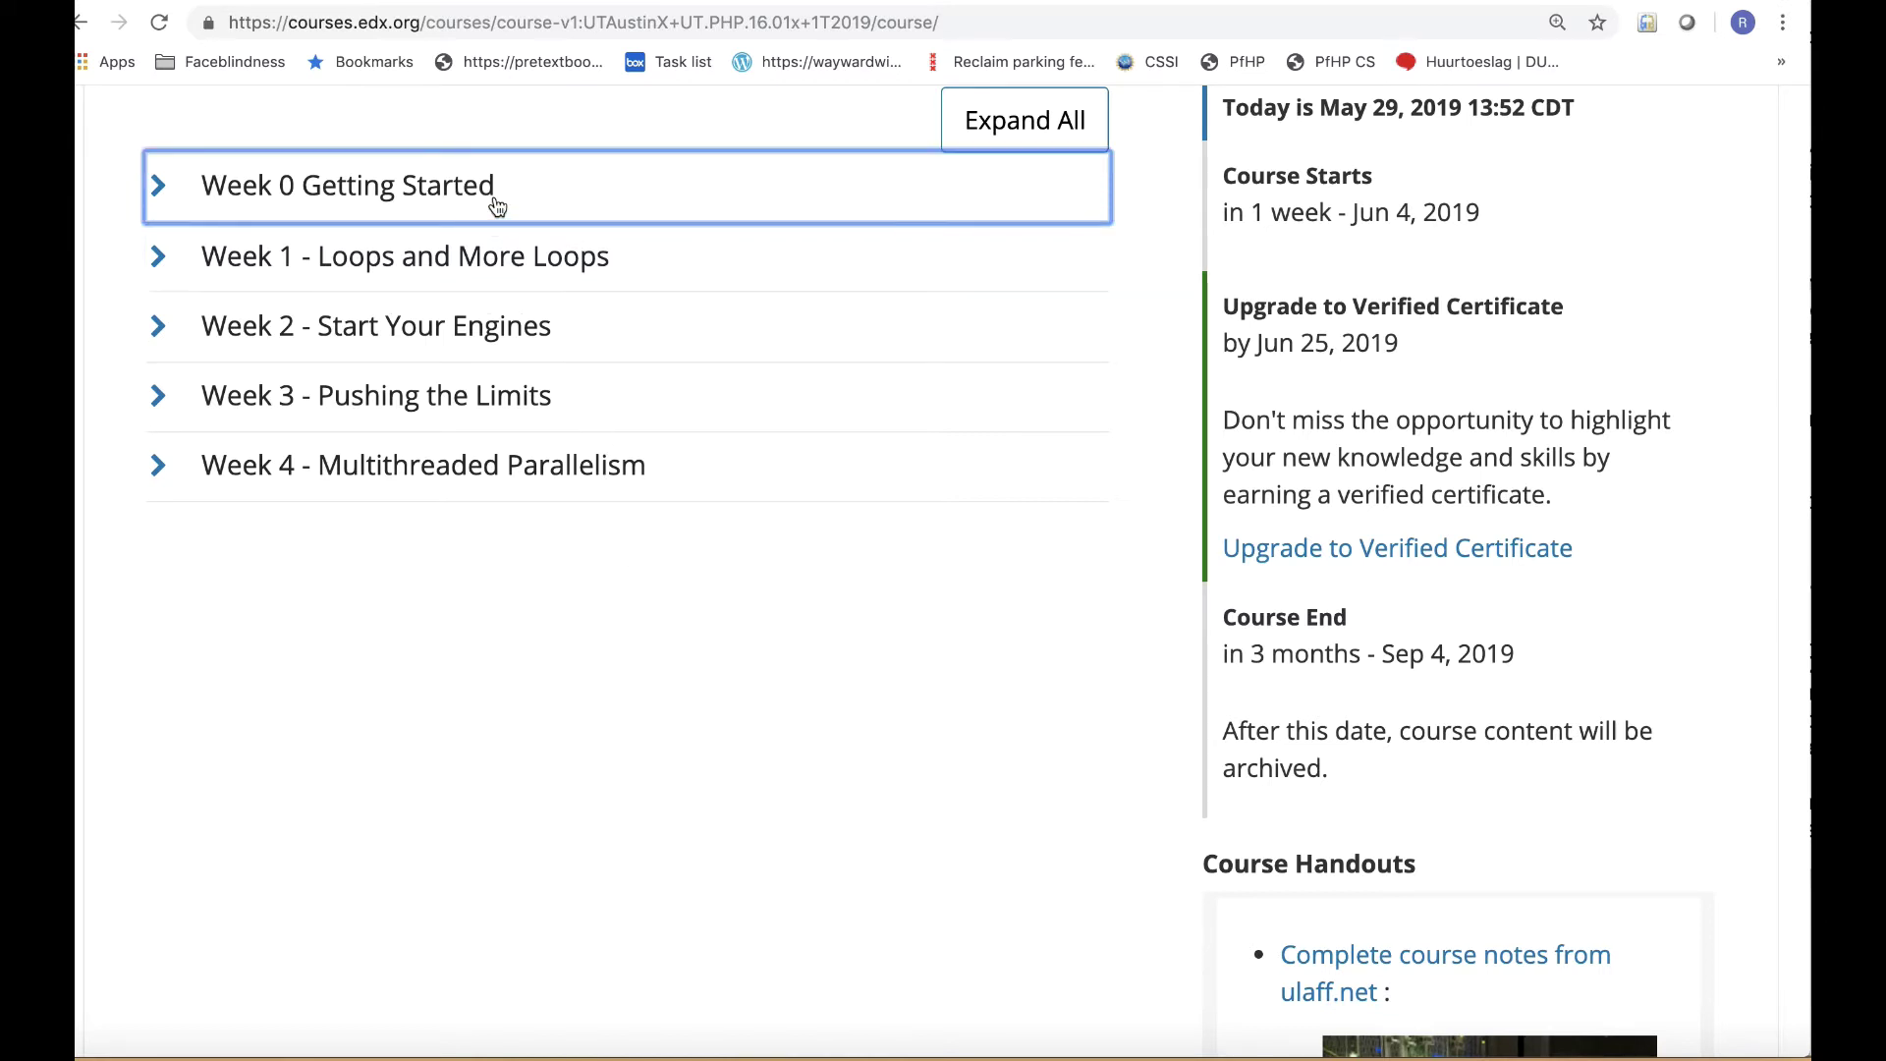
pyautogui.click(413, 665)
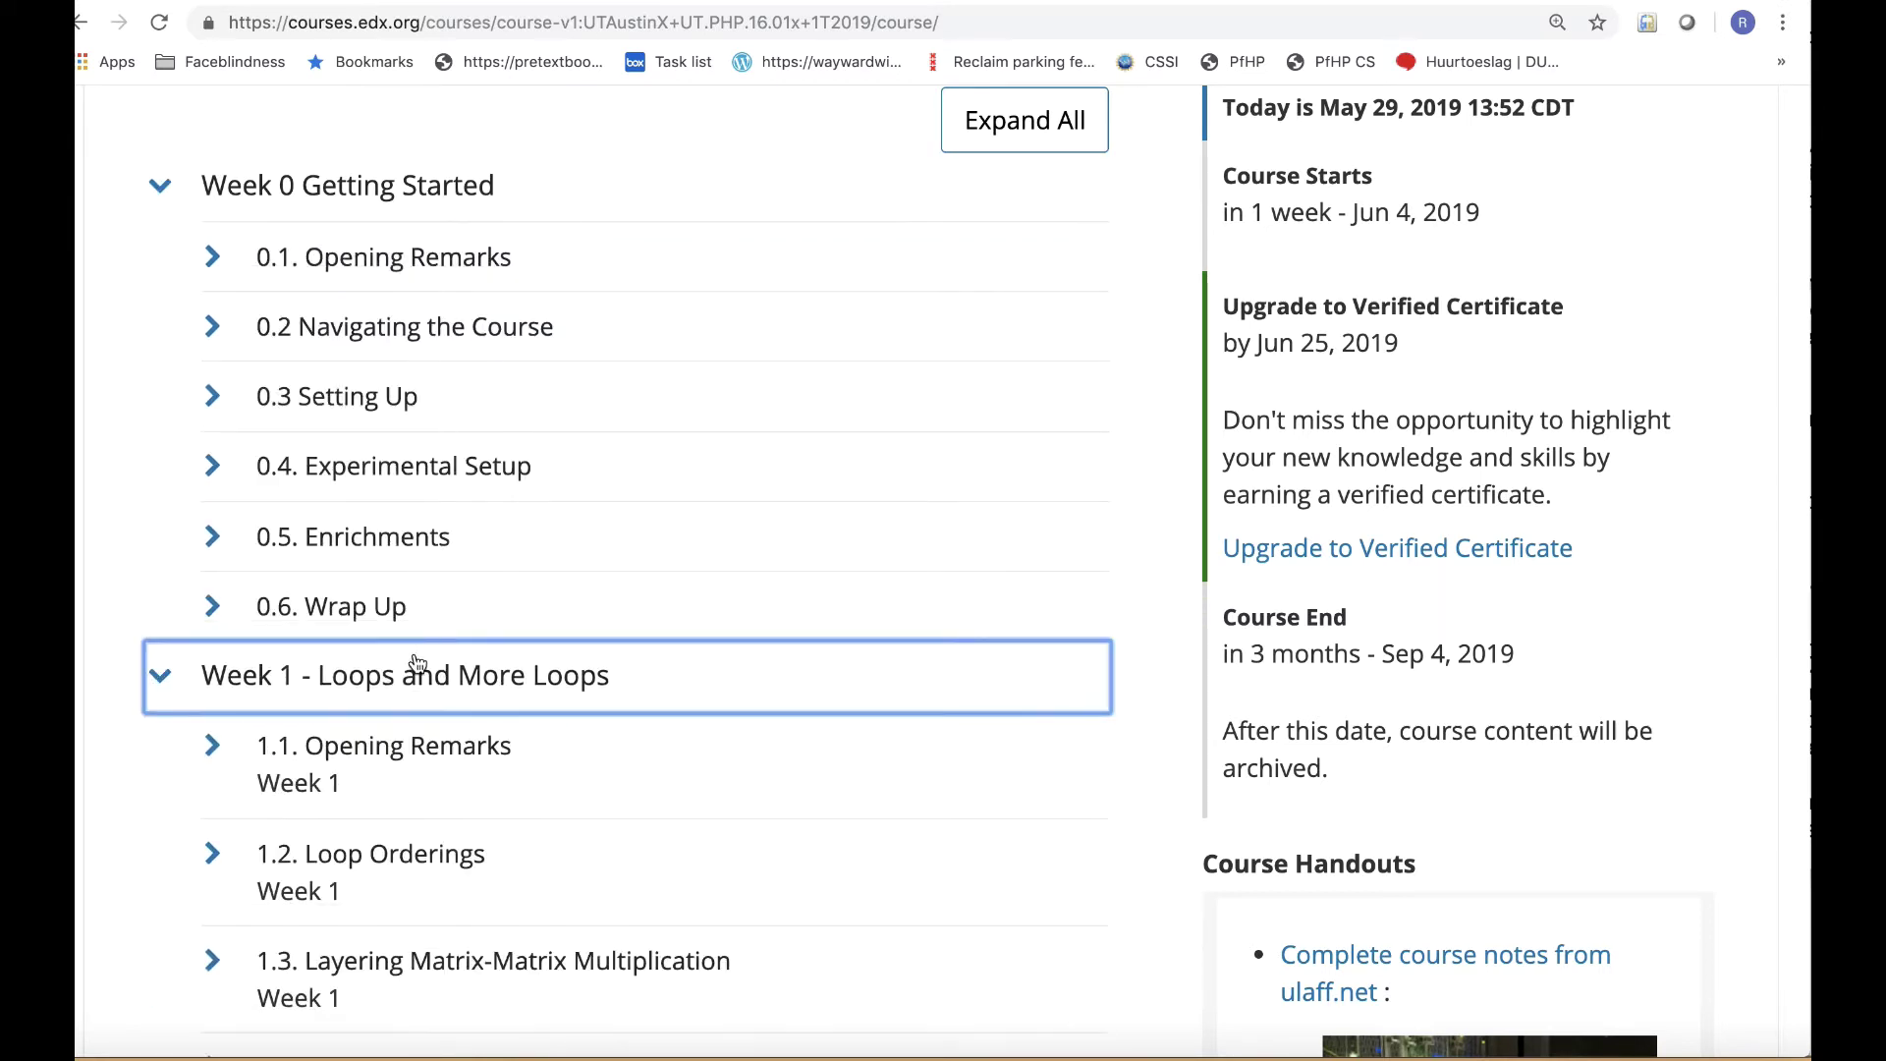
pyautogui.scroll(-2, 458, 723)
pyautogui.scroll(-2, 458, 723)
pyautogui.click(421, 653)
pyautogui.scroll(3, 421, 659)
pyautogui.scroll(7, 419, 662)
pyautogui.scroll(-4, 421, 661)
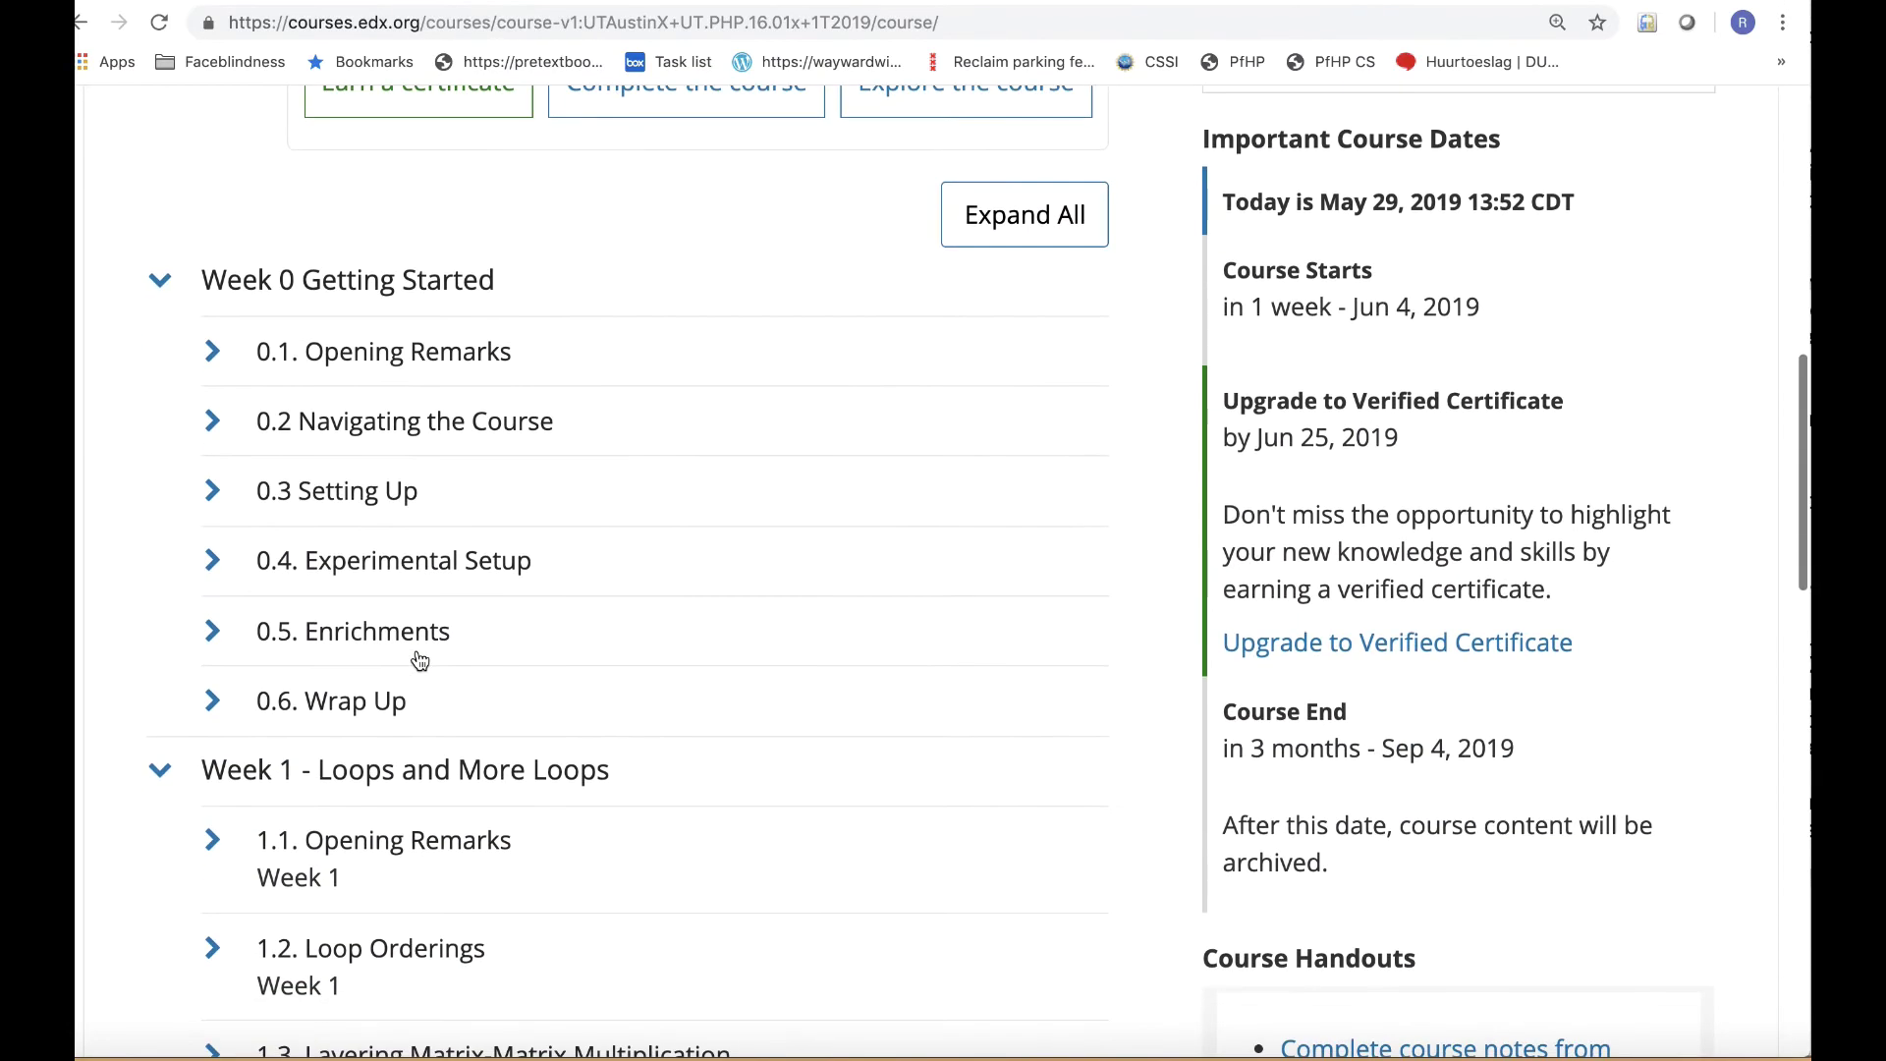
pyautogui.scroll(-3, 419, 660)
# - Expand lessons 1.2 Loop Orderings and 1.1 Opening Remarks, then read unit 1.1.3 What you will learn
pyautogui.click(320, 246)
pyautogui.click(320, 245)
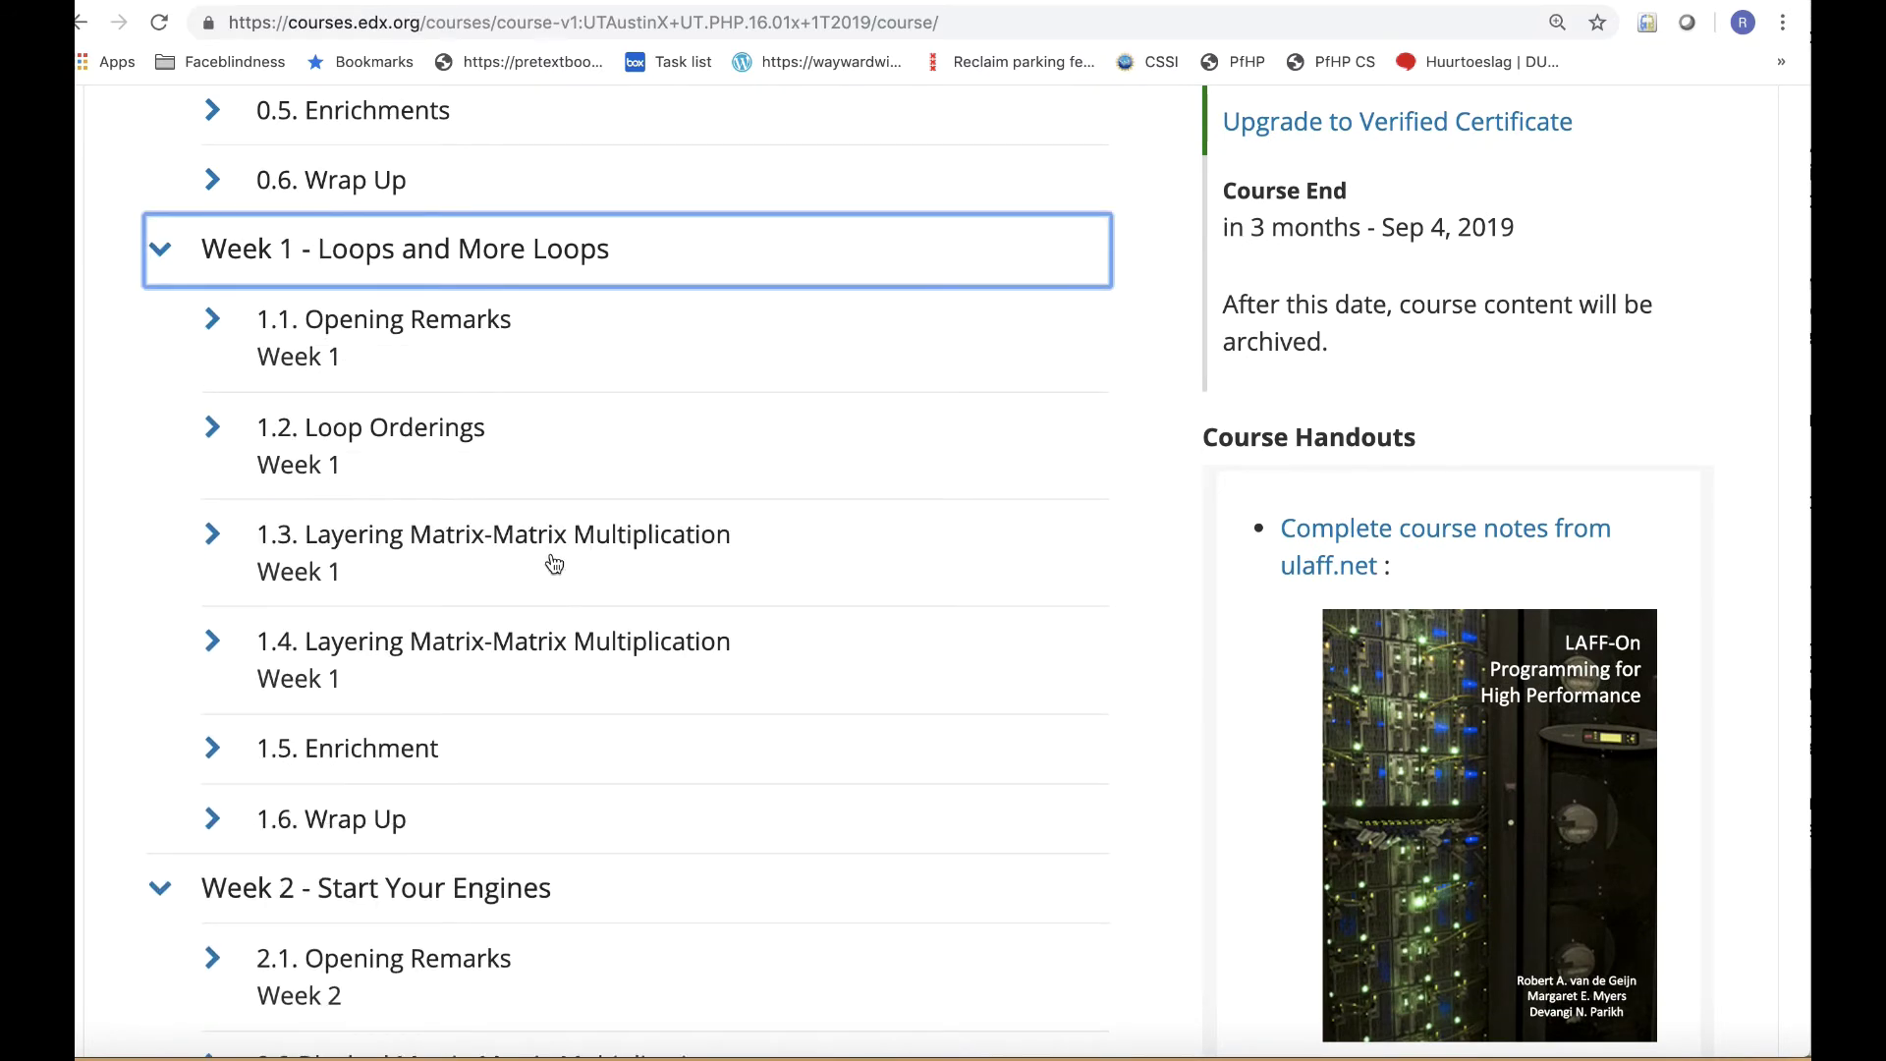
pyautogui.click(369, 431)
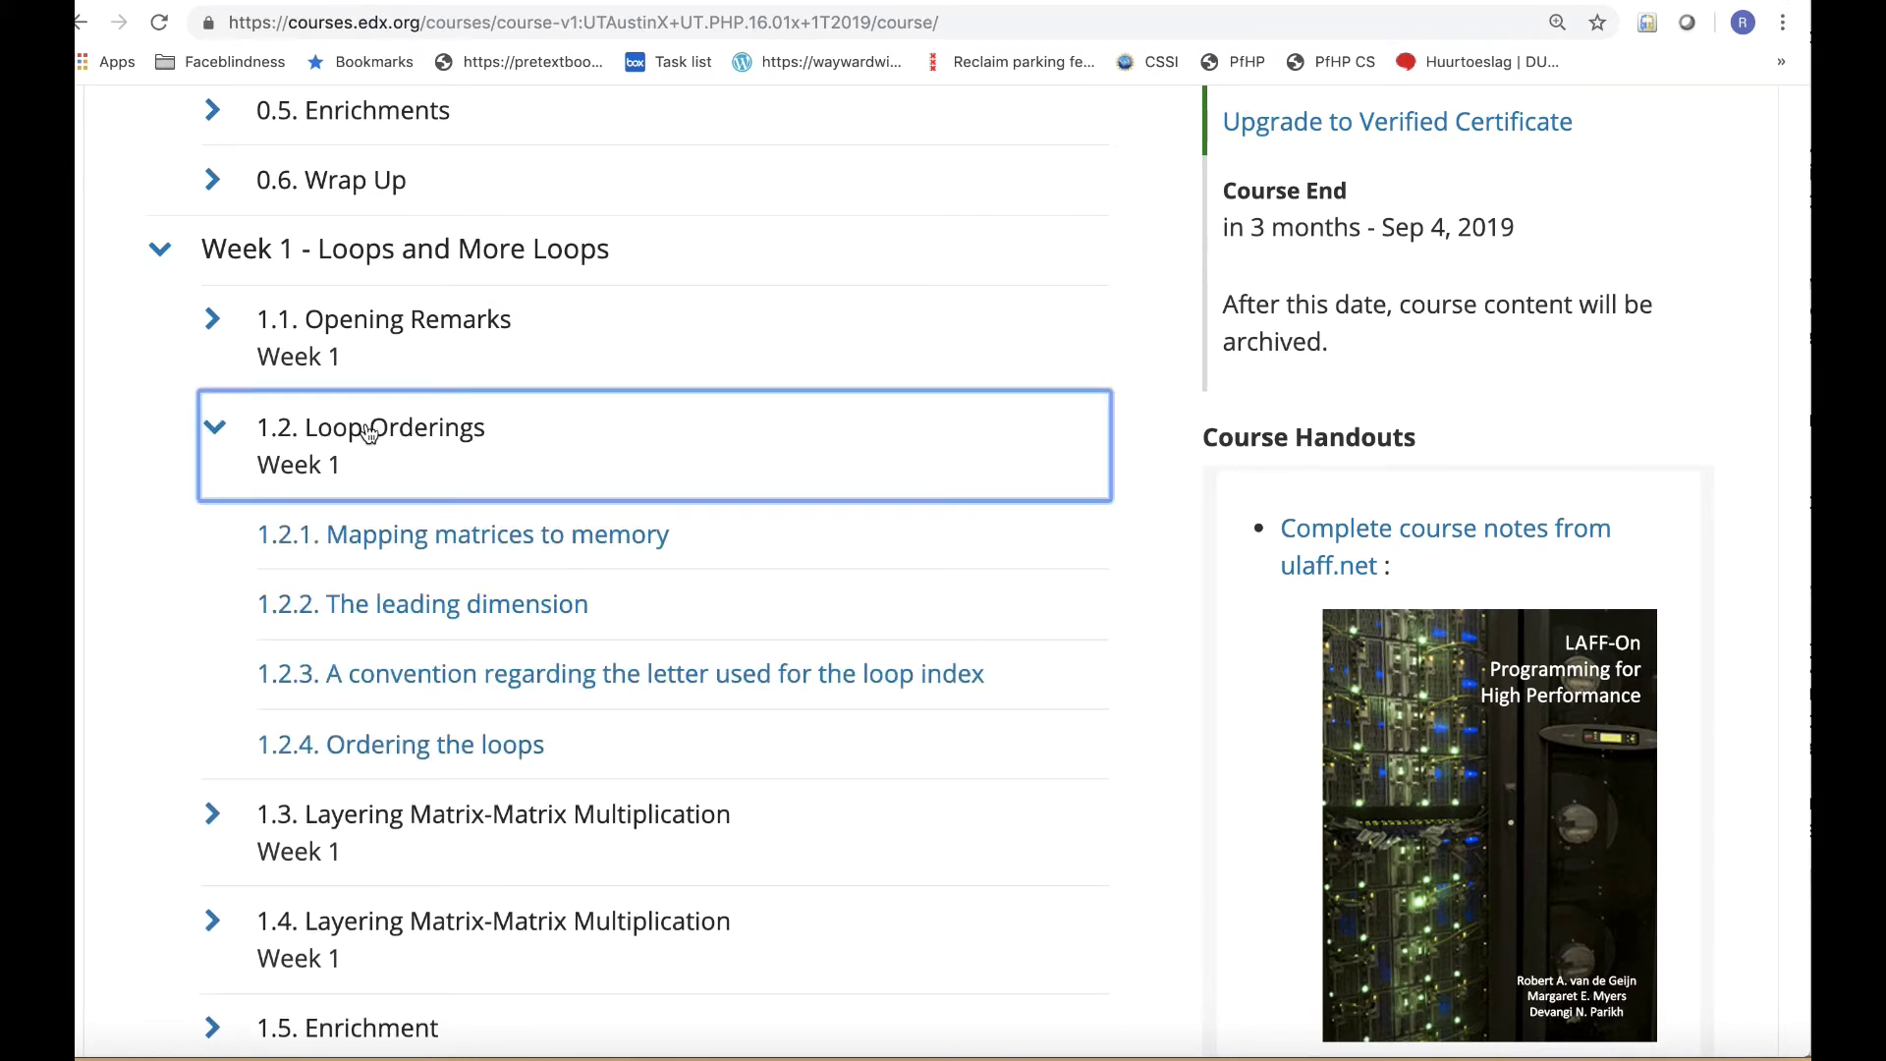
pyautogui.click(360, 324)
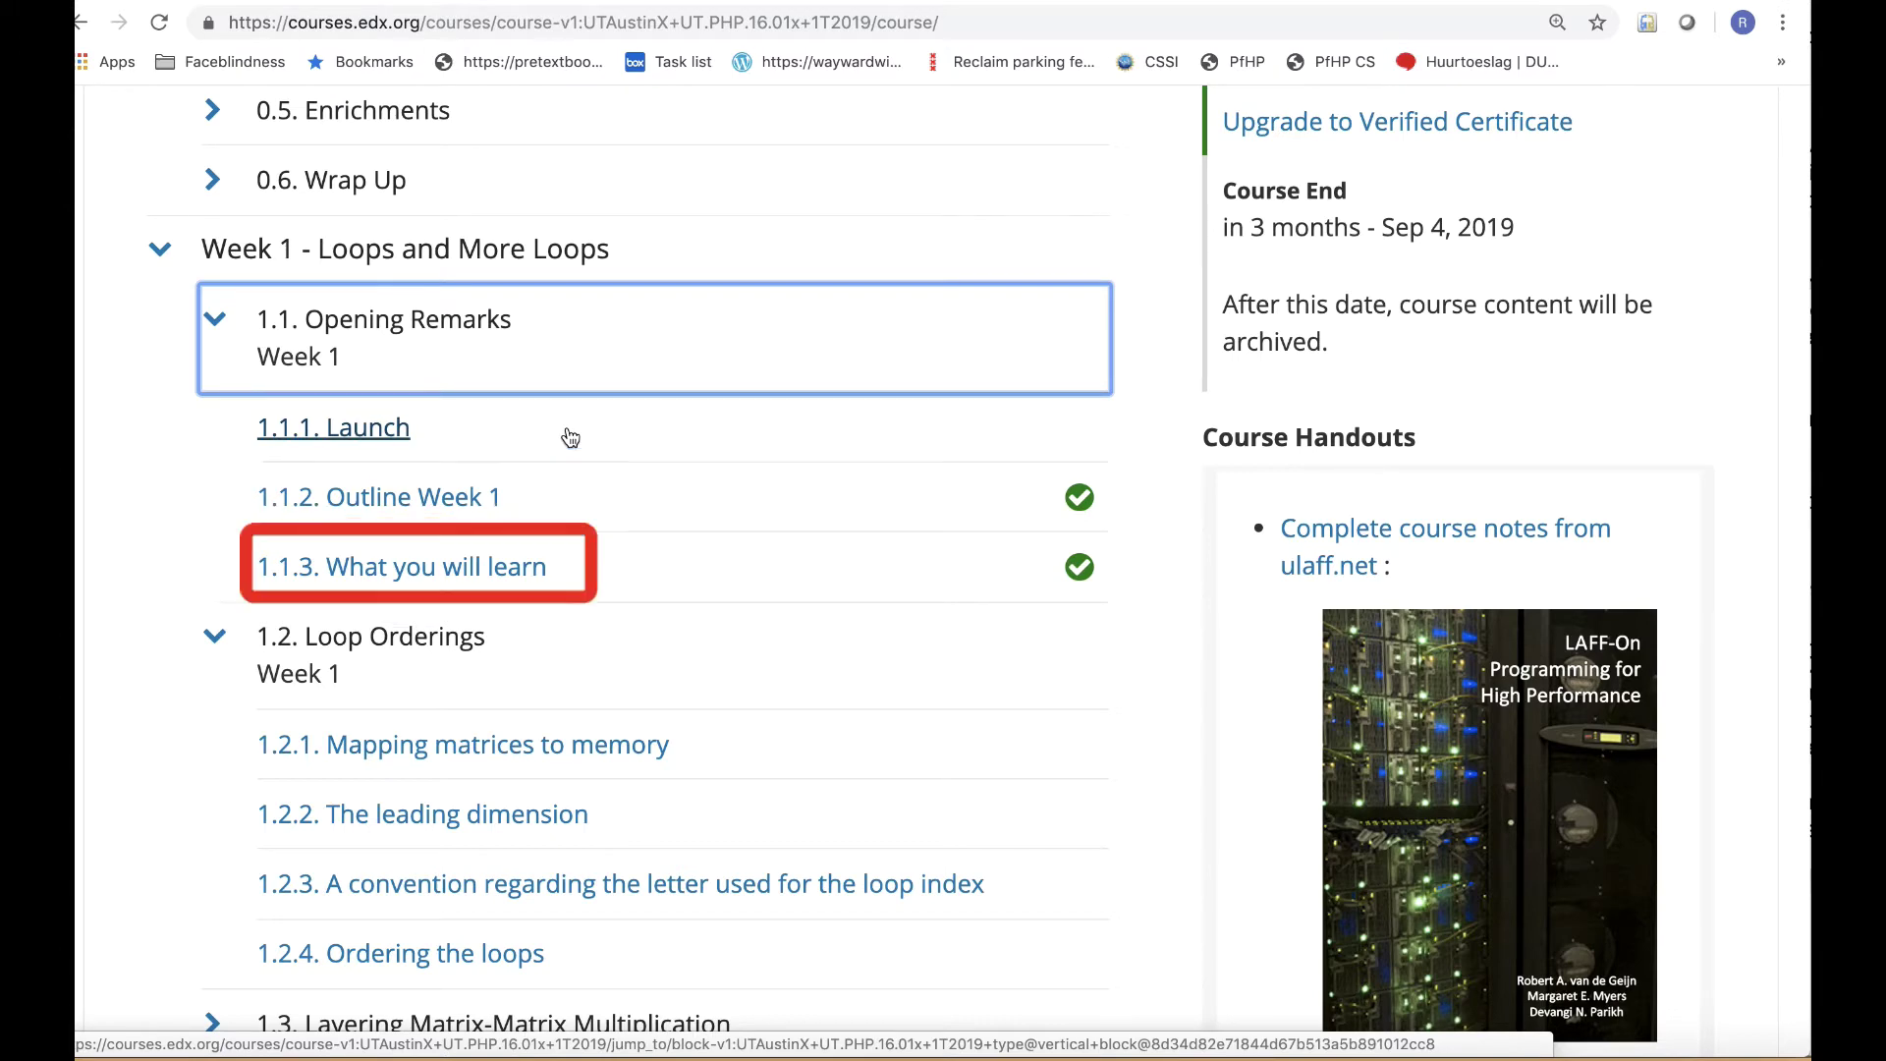
pyautogui.click(577, 574)
pyautogui.scroll(-4, 633, 534)
pyautogui.scroll(-2, 633, 534)
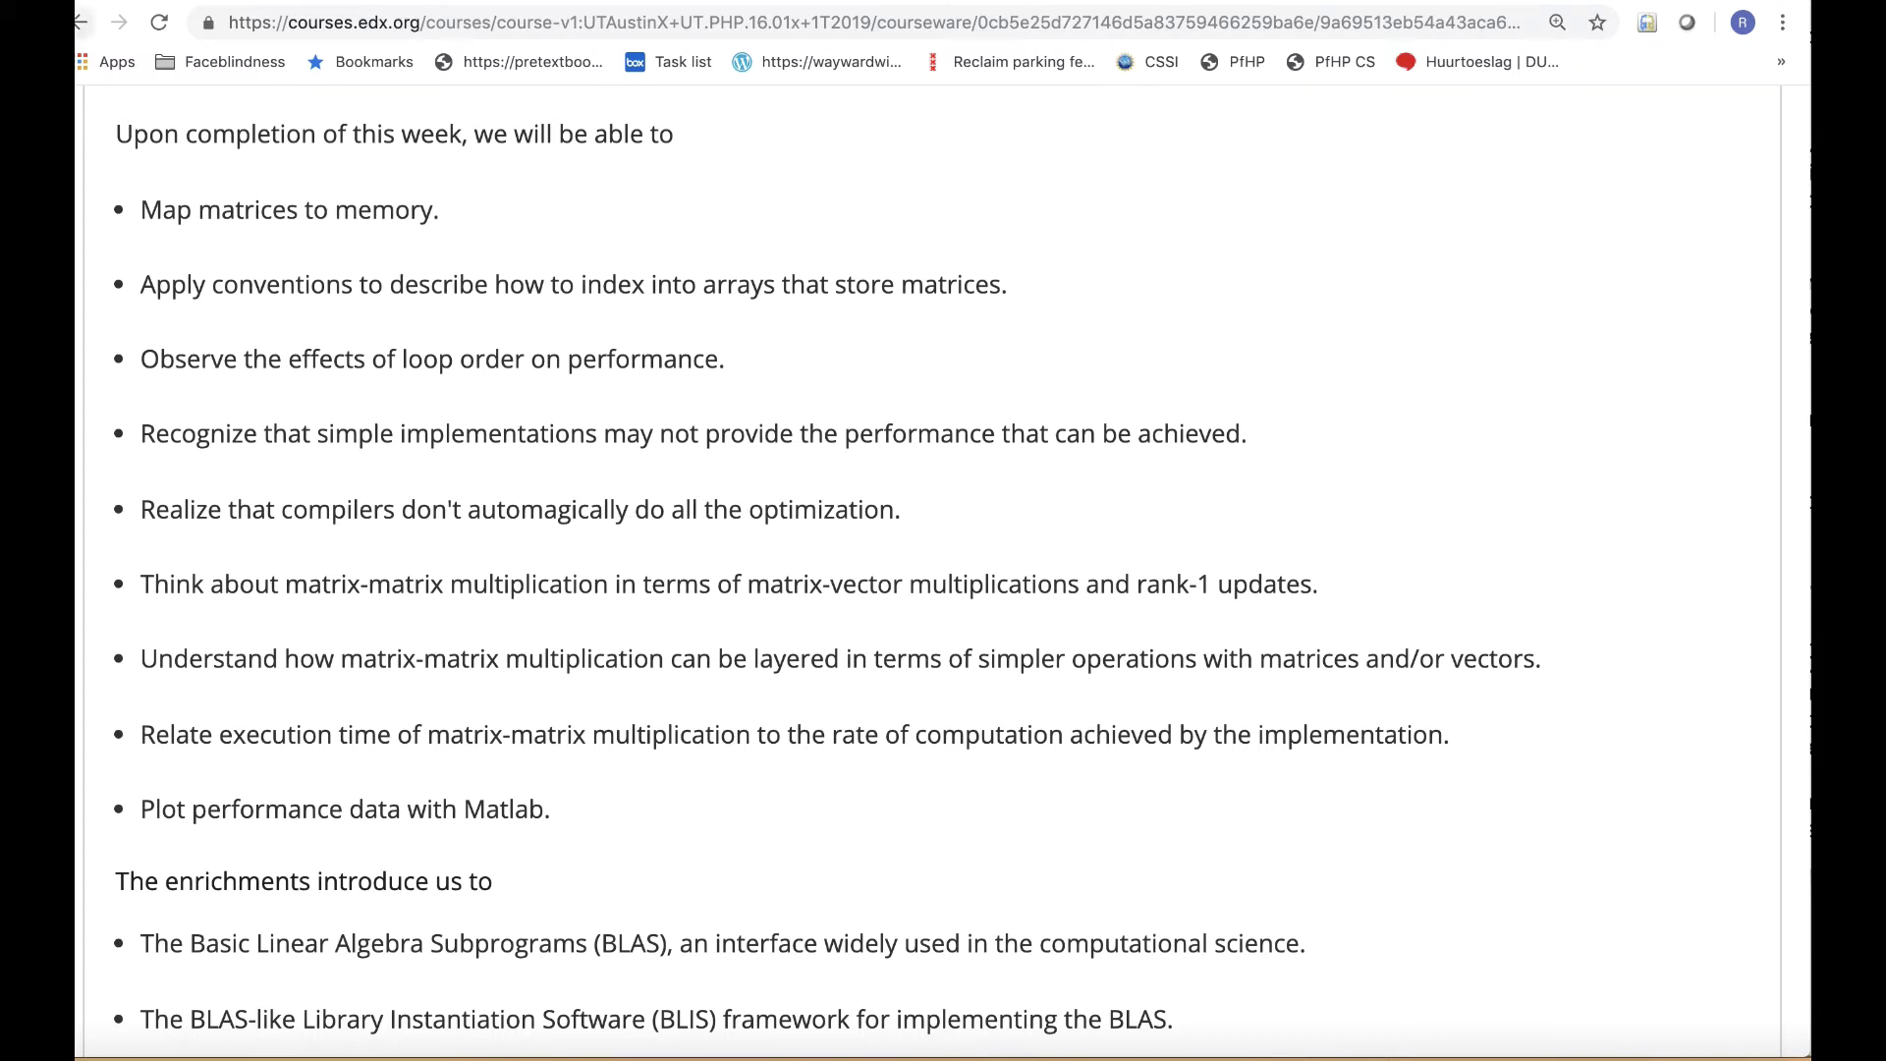
pyautogui.click(81, 23)
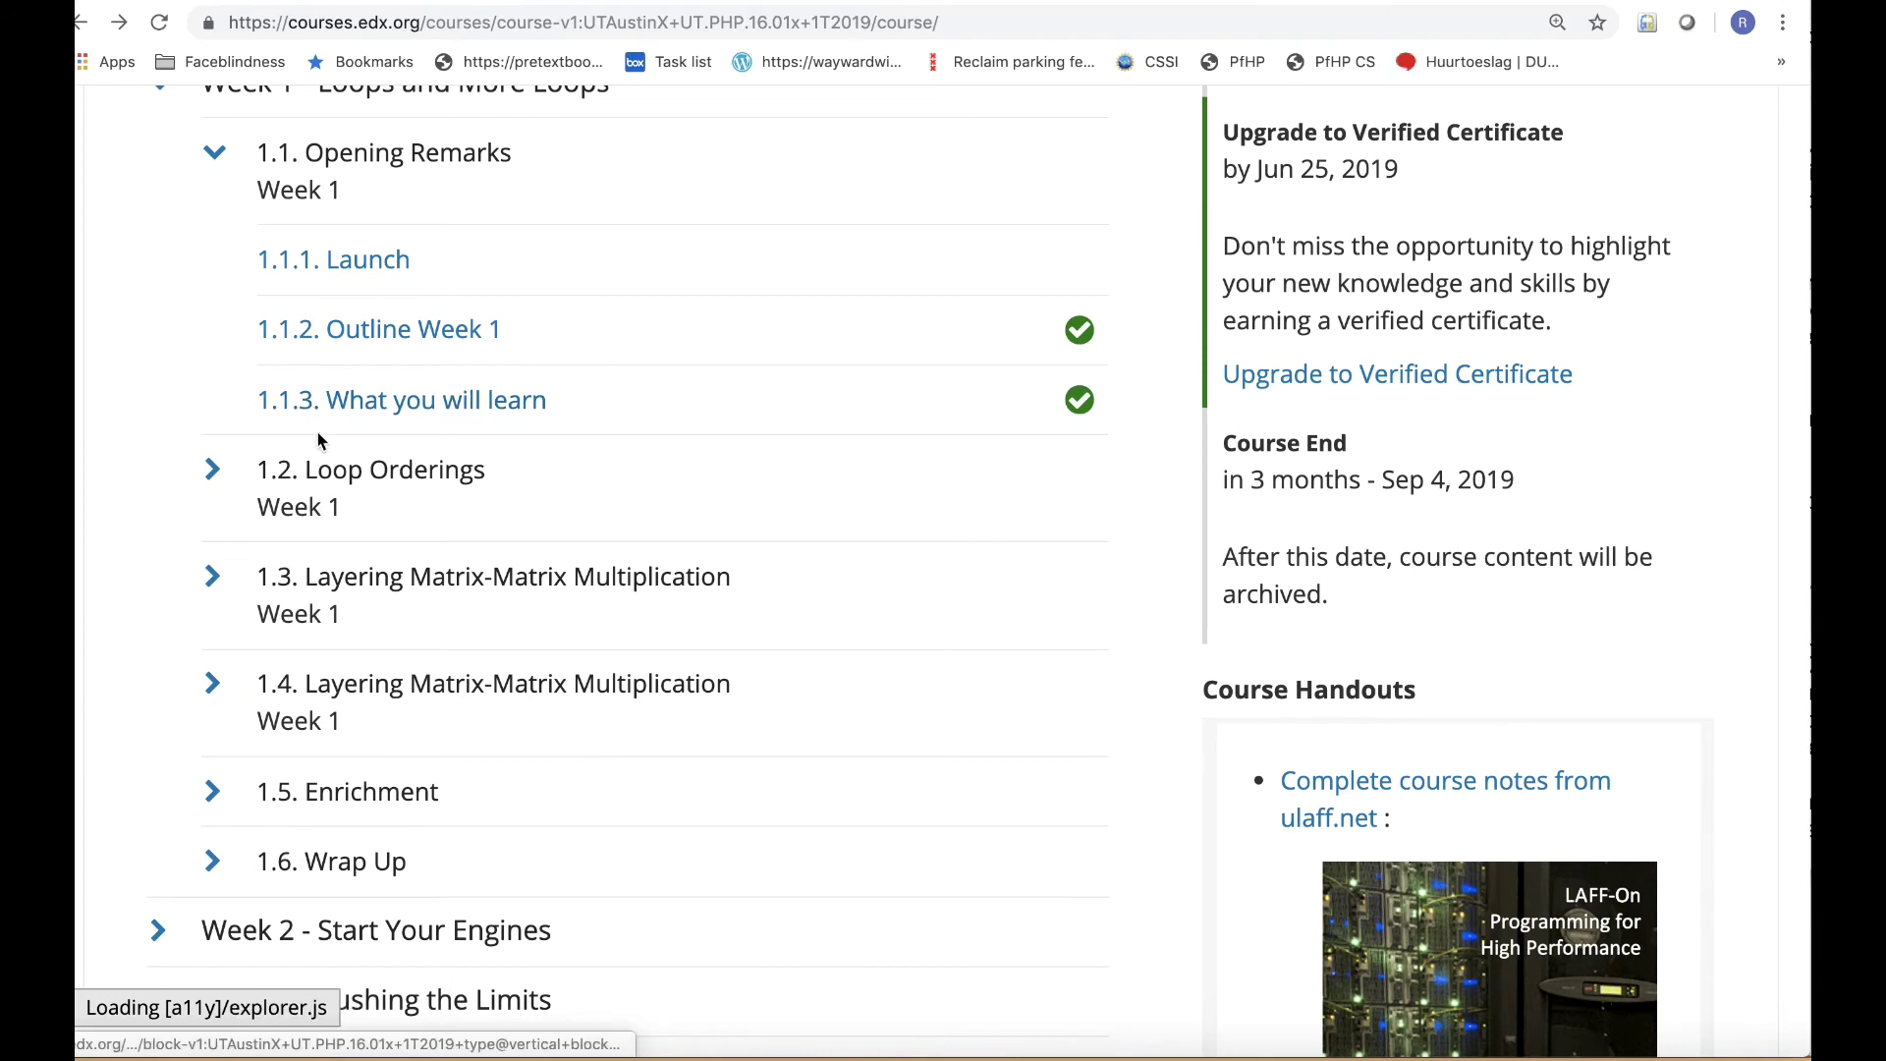
# - Expand 1.2 Loop Orderings and open unit 1.2.1 Mapping matrices to memory
pyautogui.click(305, 461)
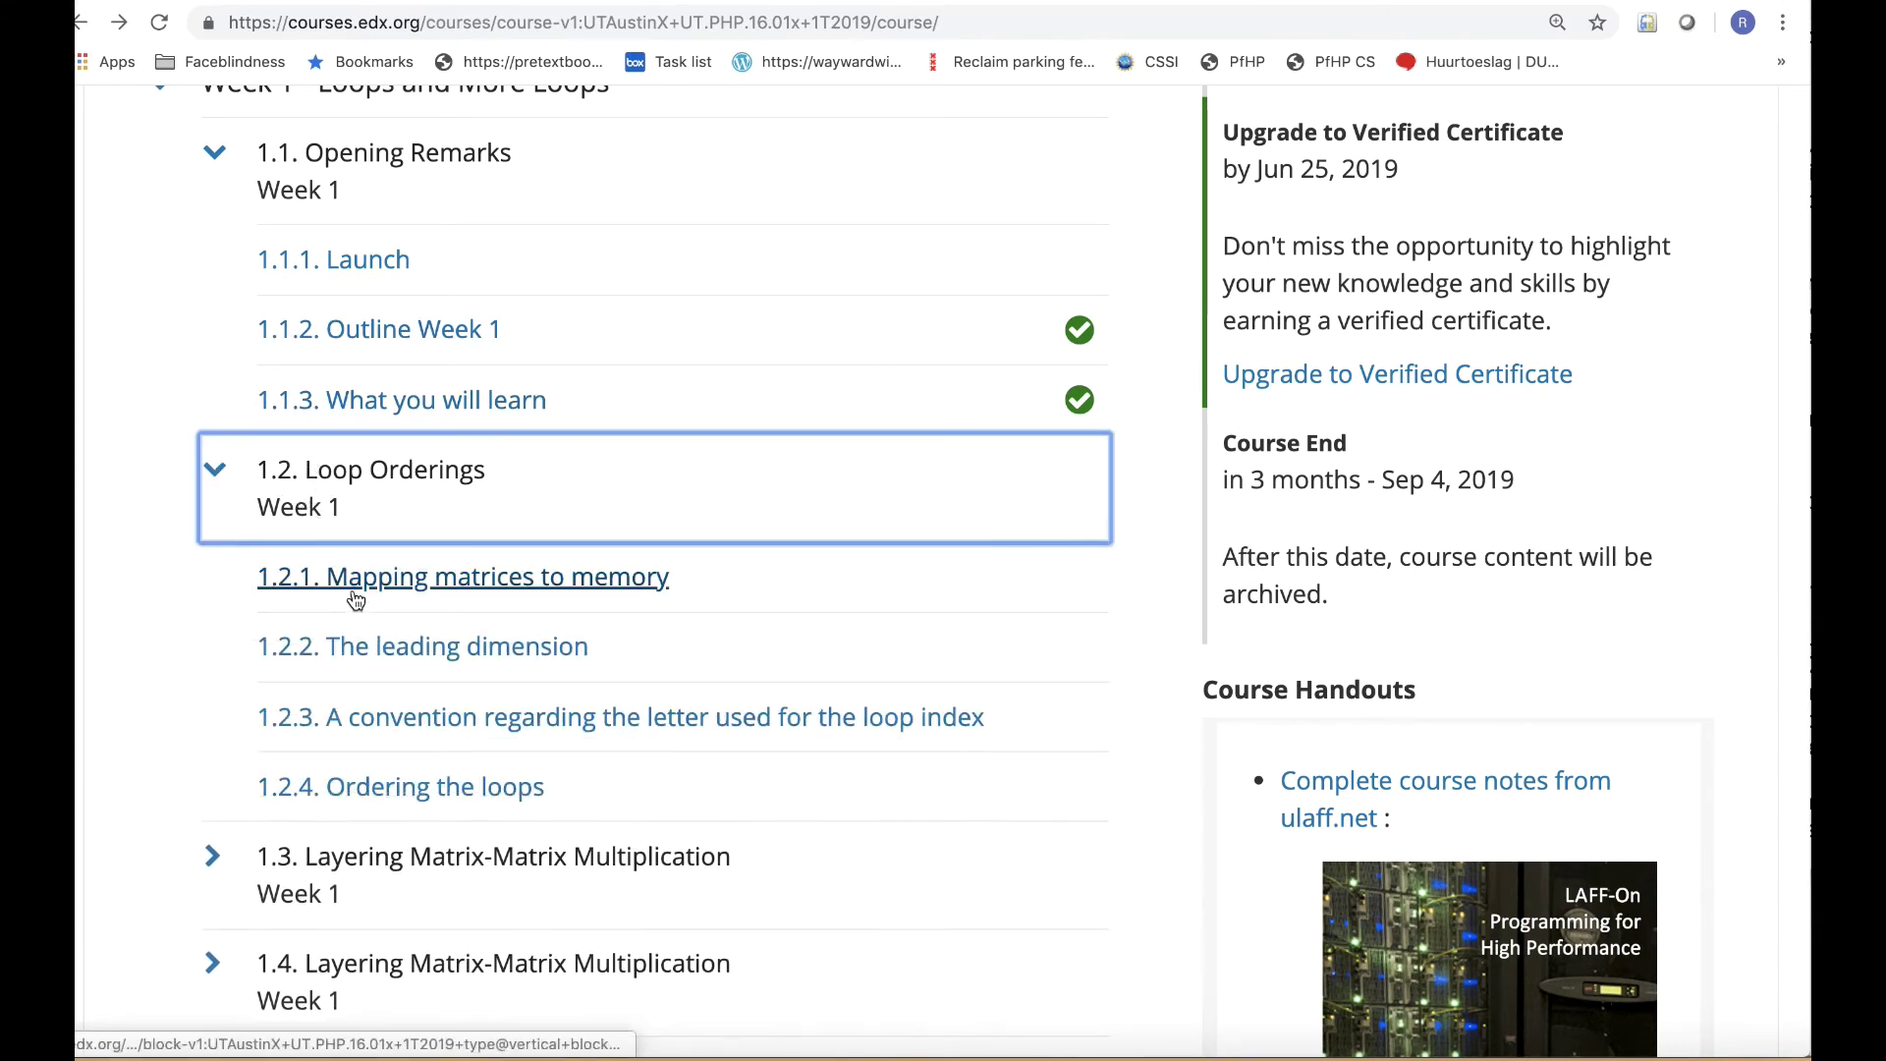
pyautogui.click(368, 604)
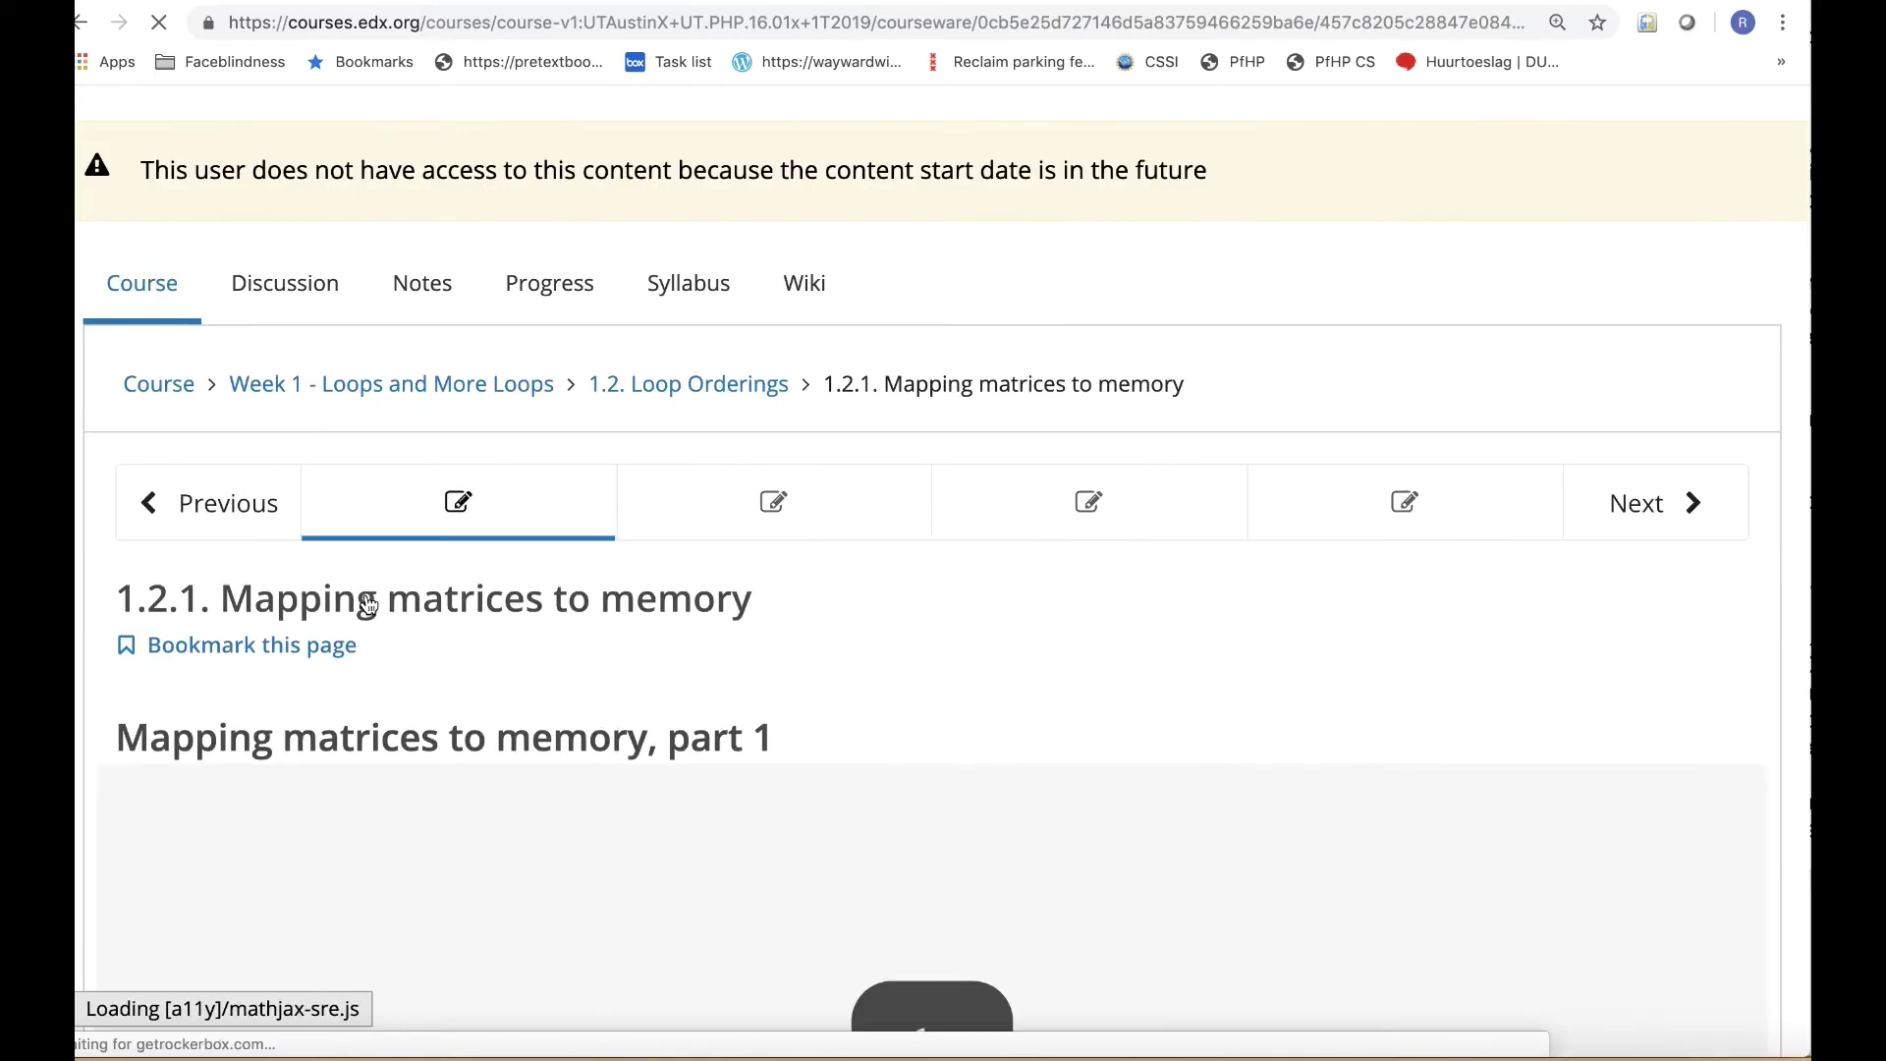
pyautogui.scroll(-5, 367, 604)
pyautogui.scroll(-2, 367, 605)
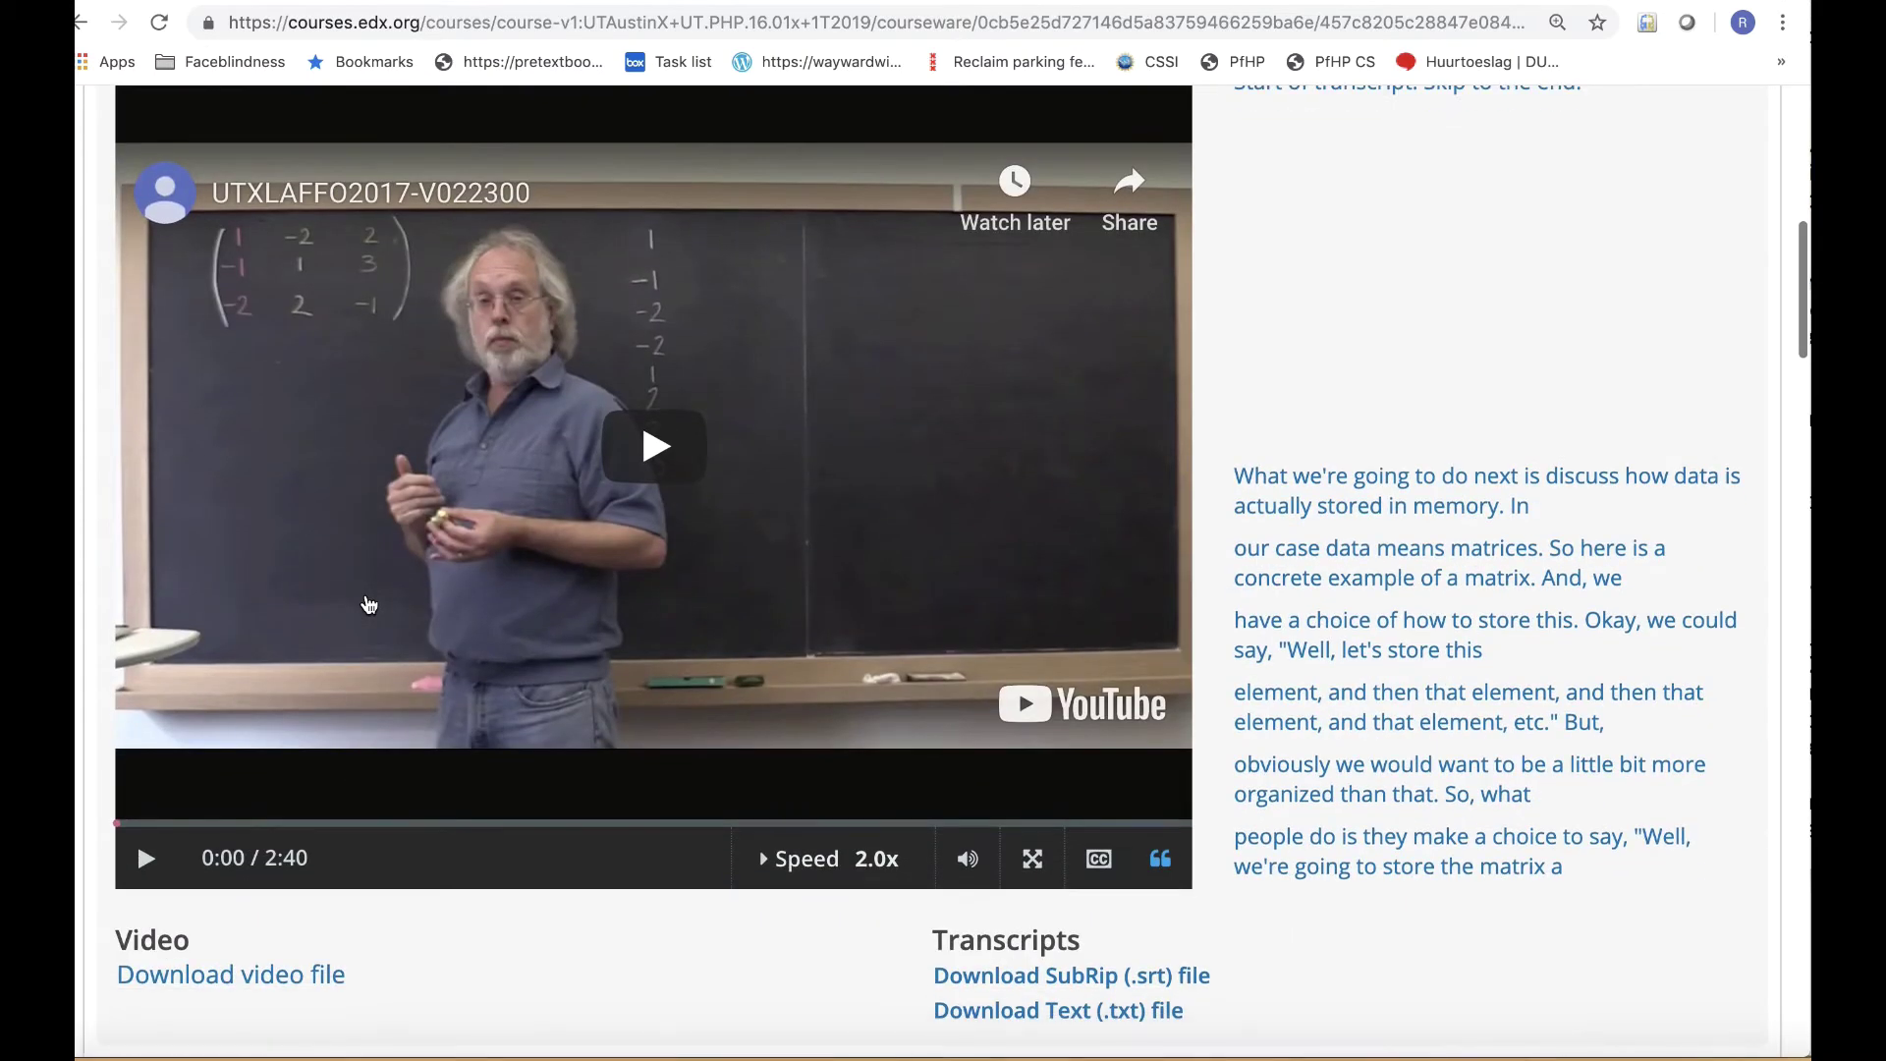
pyautogui.scroll(-1, 367, 604)
pyautogui.scroll(-3, 367, 604)
pyautogui.scroll(-3, 368, 607)
pyautogui.scroll(-2, 368, 605)
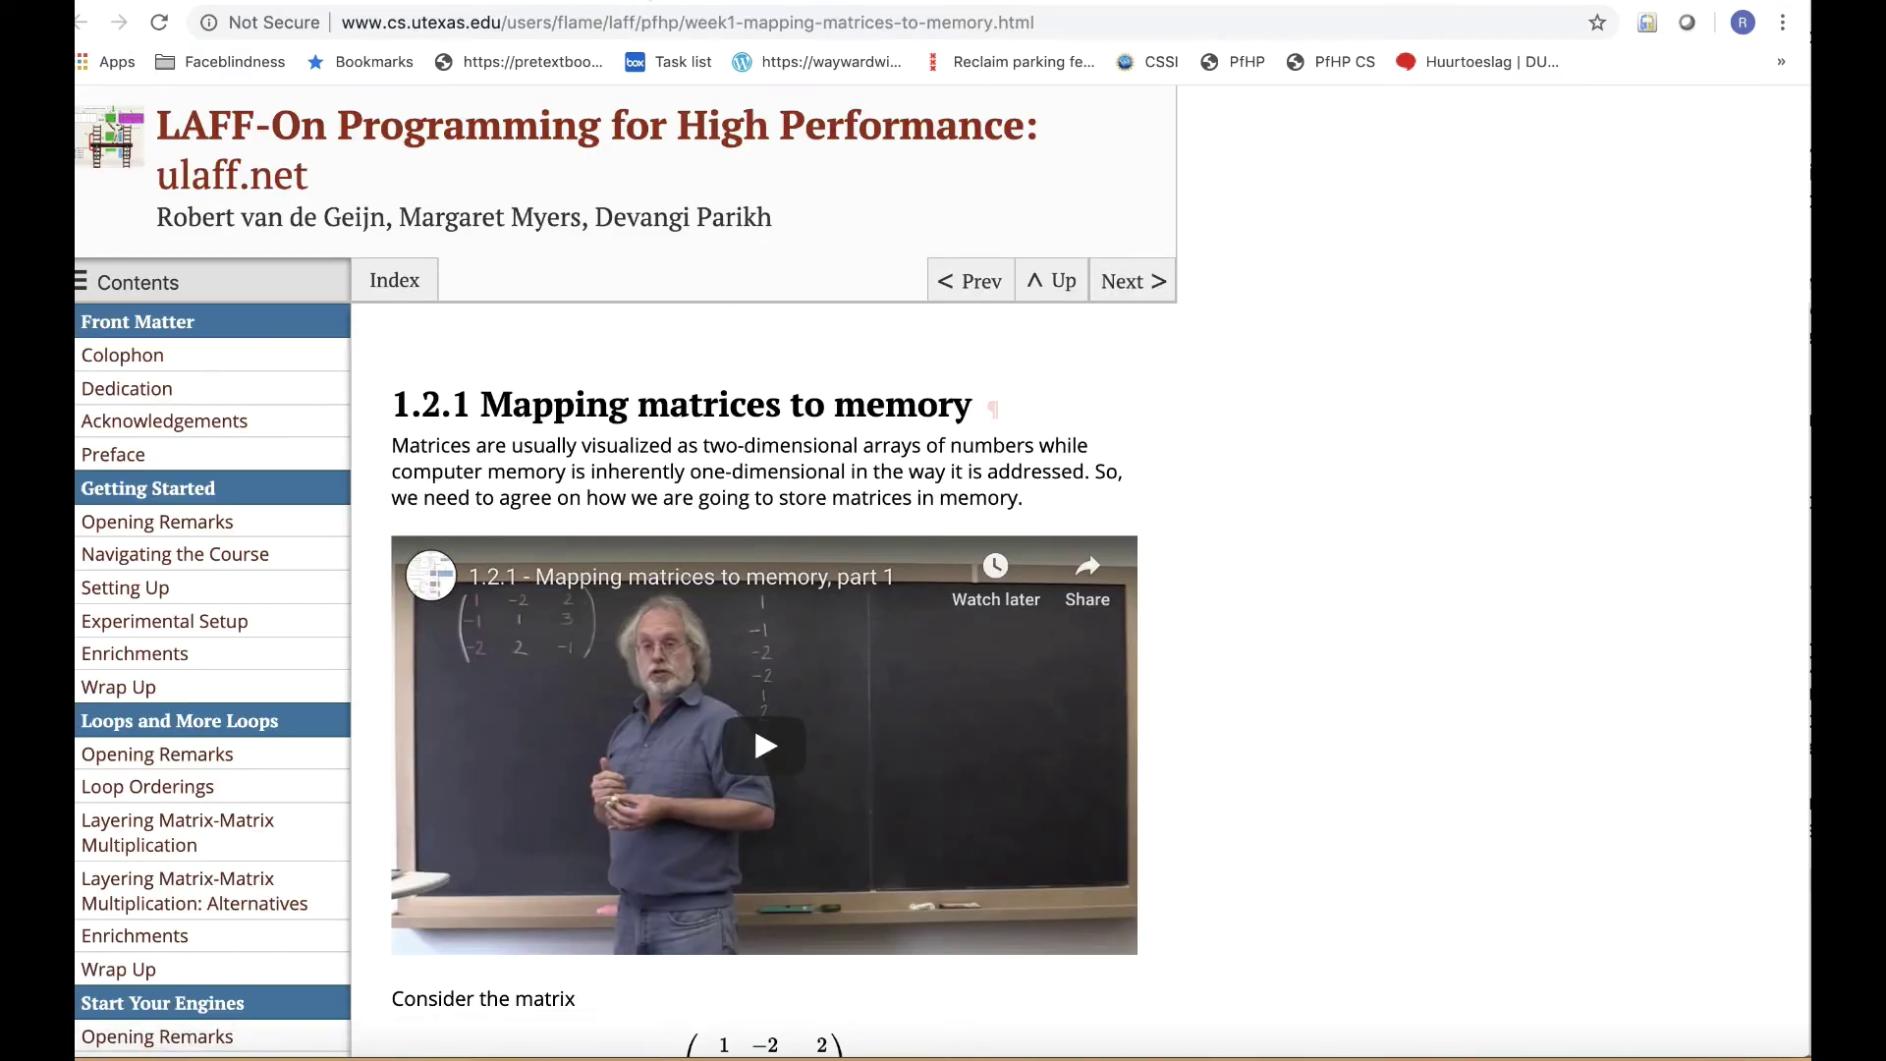
pyautogui.hotkey('ctrl', 'Tab')
pyautogui.scroll(-2, 645, 547)
pyautogui.scroll(-7, 718, 632)
pyautogui.scroll(-6, 712, 634)
pyautogui.scroll(-4, 712, 633)
pyautogui.scroll(-2, 712, 627)
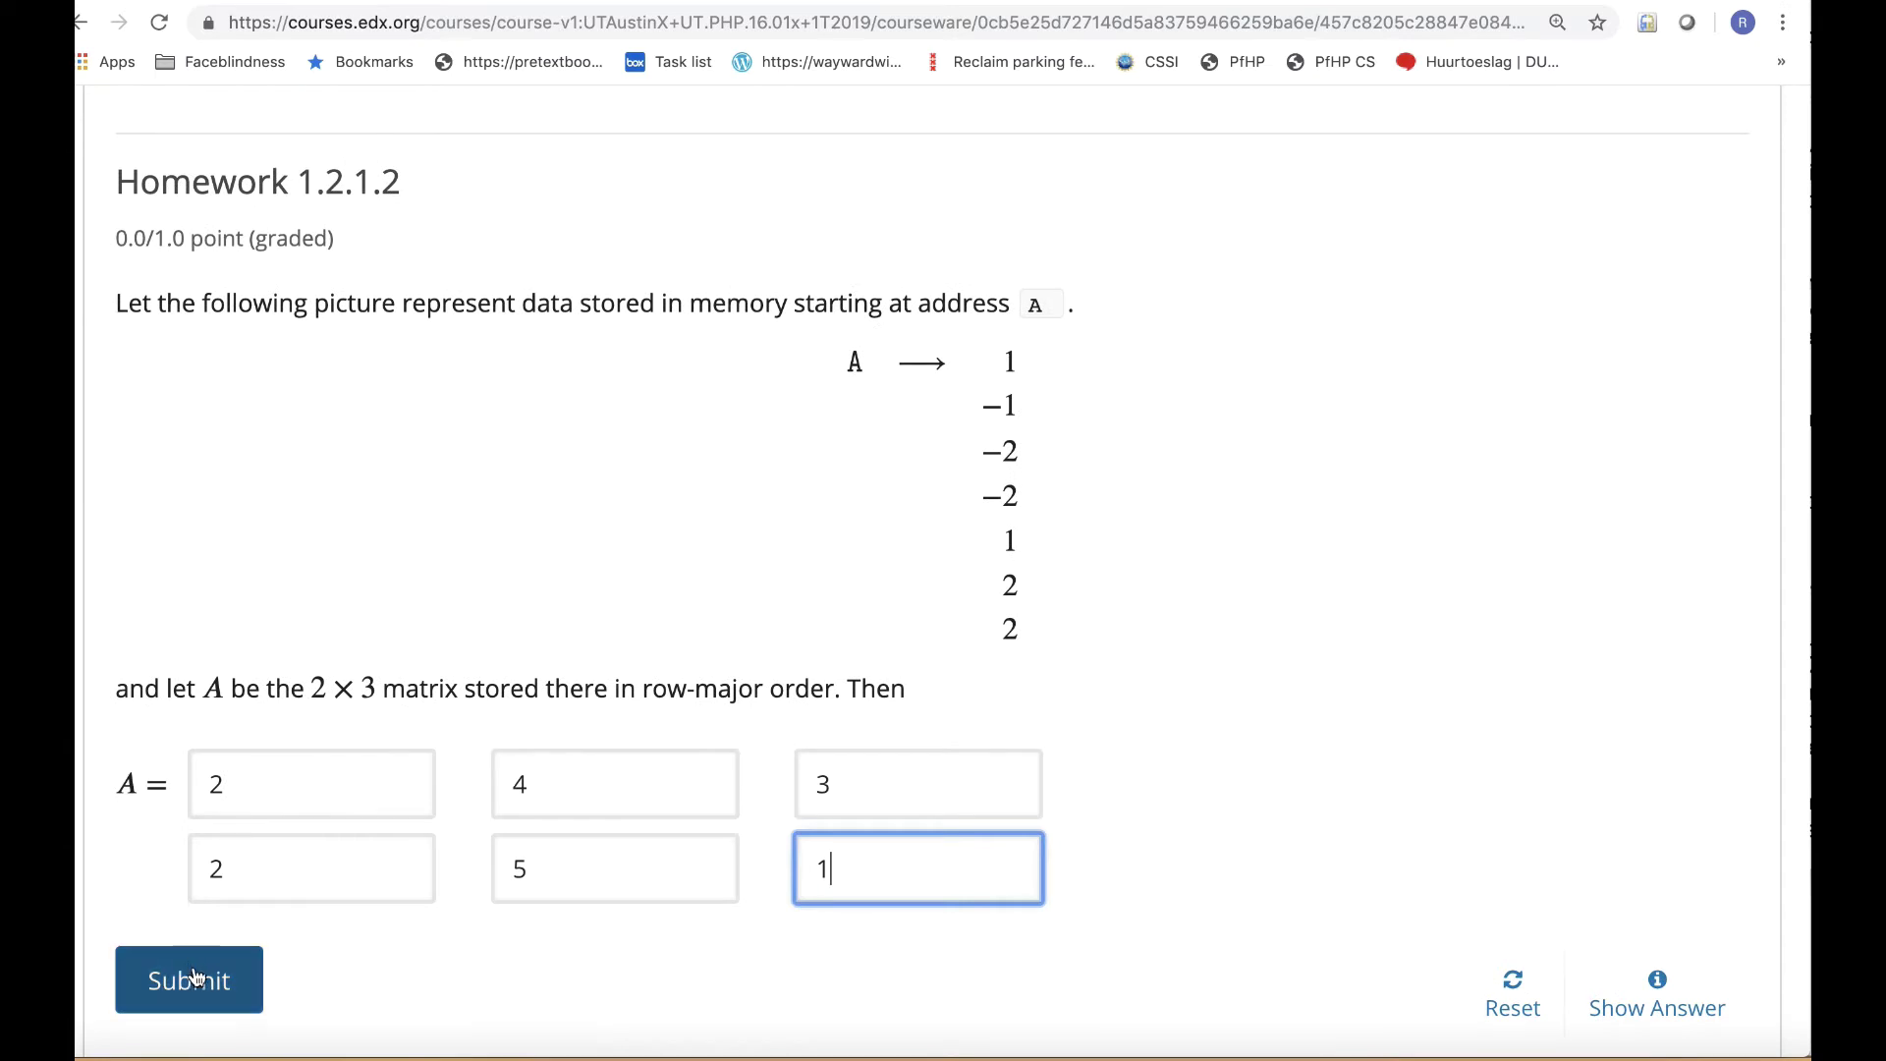
# - Submit Homework 1.2.1.2, graded 0/1, and reveal its correct matrix entries
pyautogui.click(192, 978)
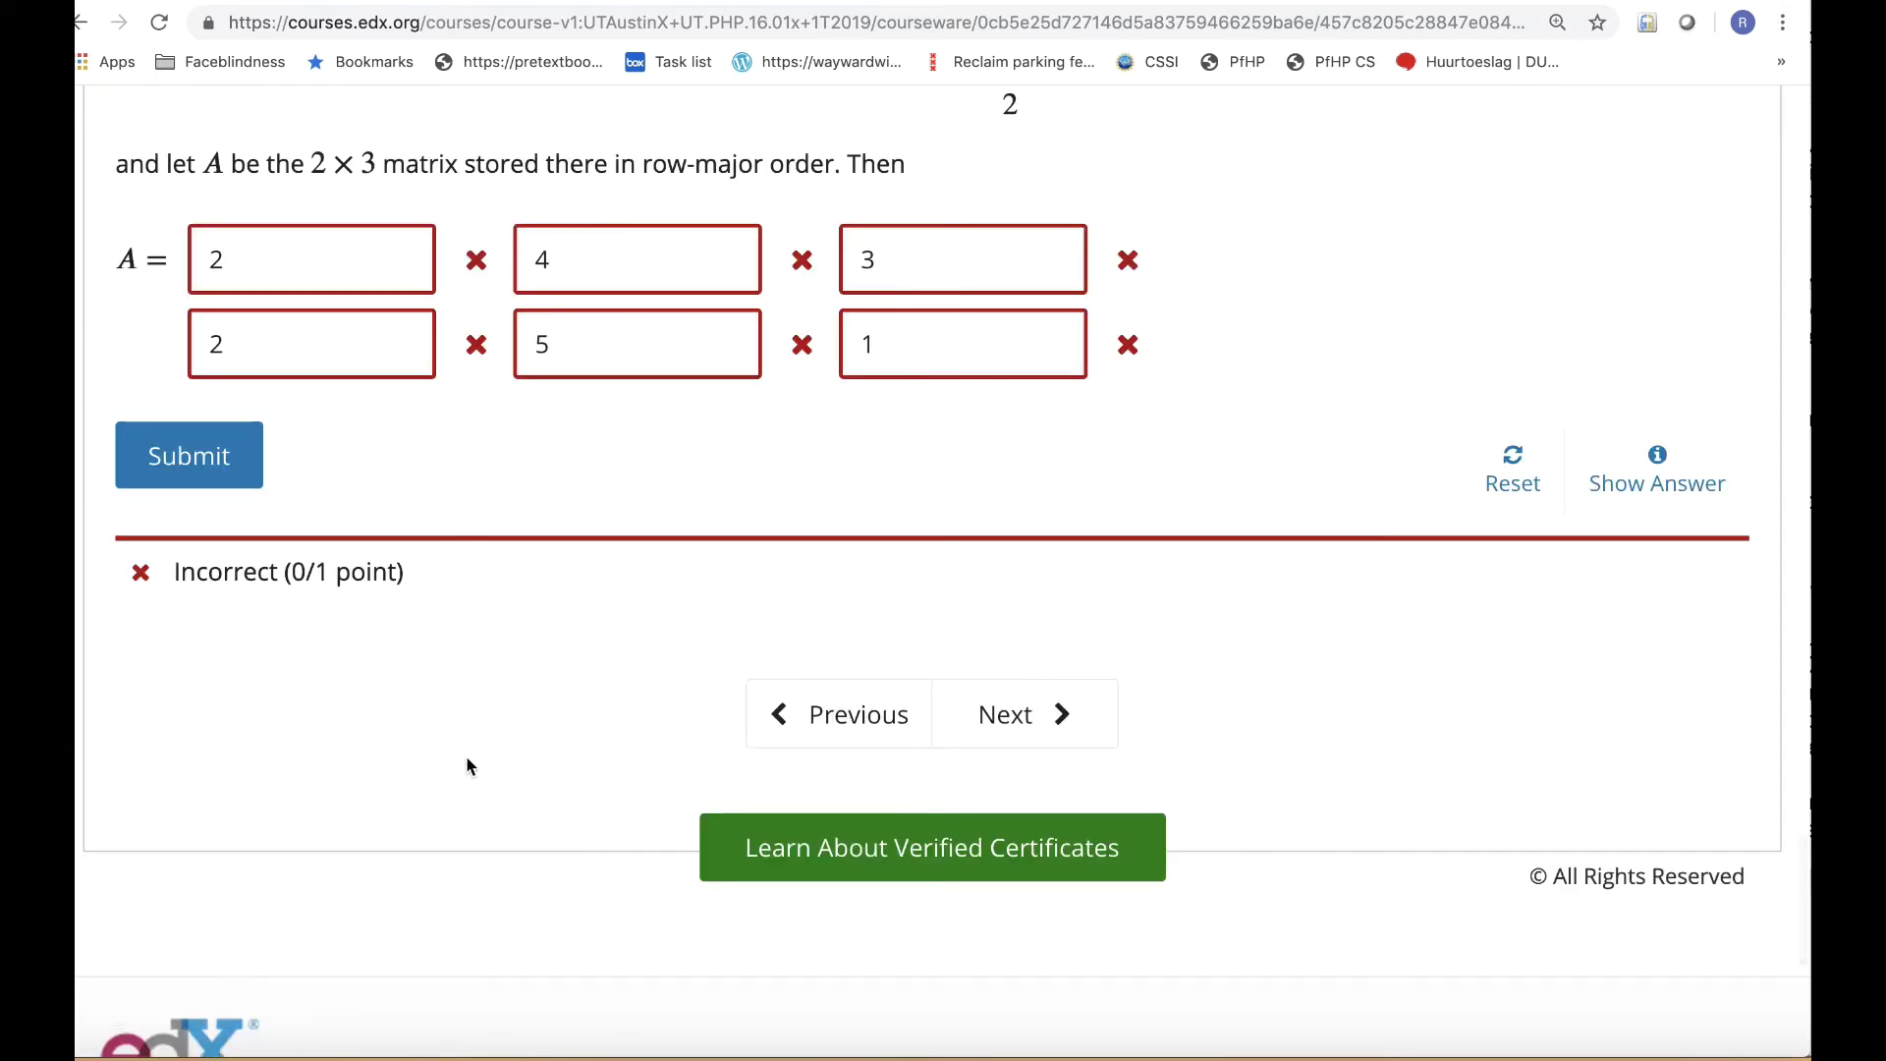
pyautogui.scroll(1, 479, 722)
pyautogui.scroll(1, 476, 718)
pyautogui.scroll(3, 476, 718)
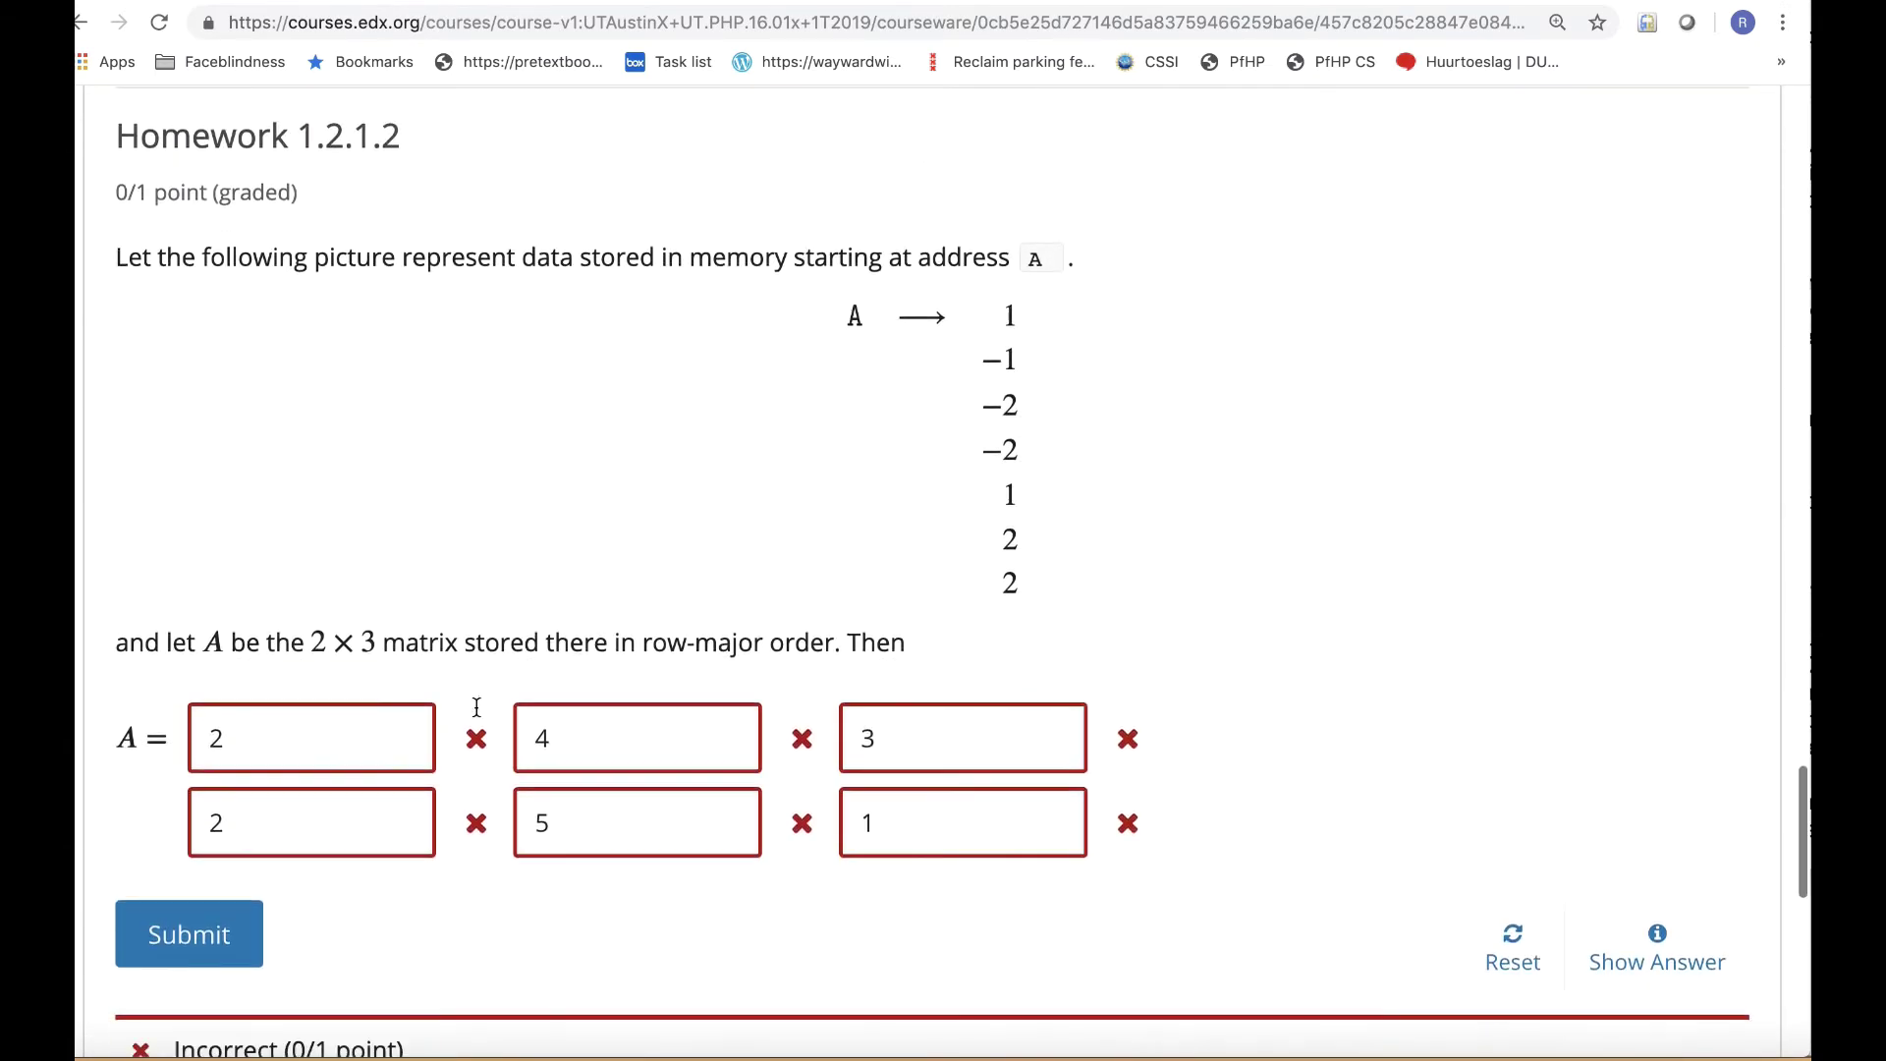
pyautogui.scroll(-1, 476, 718)
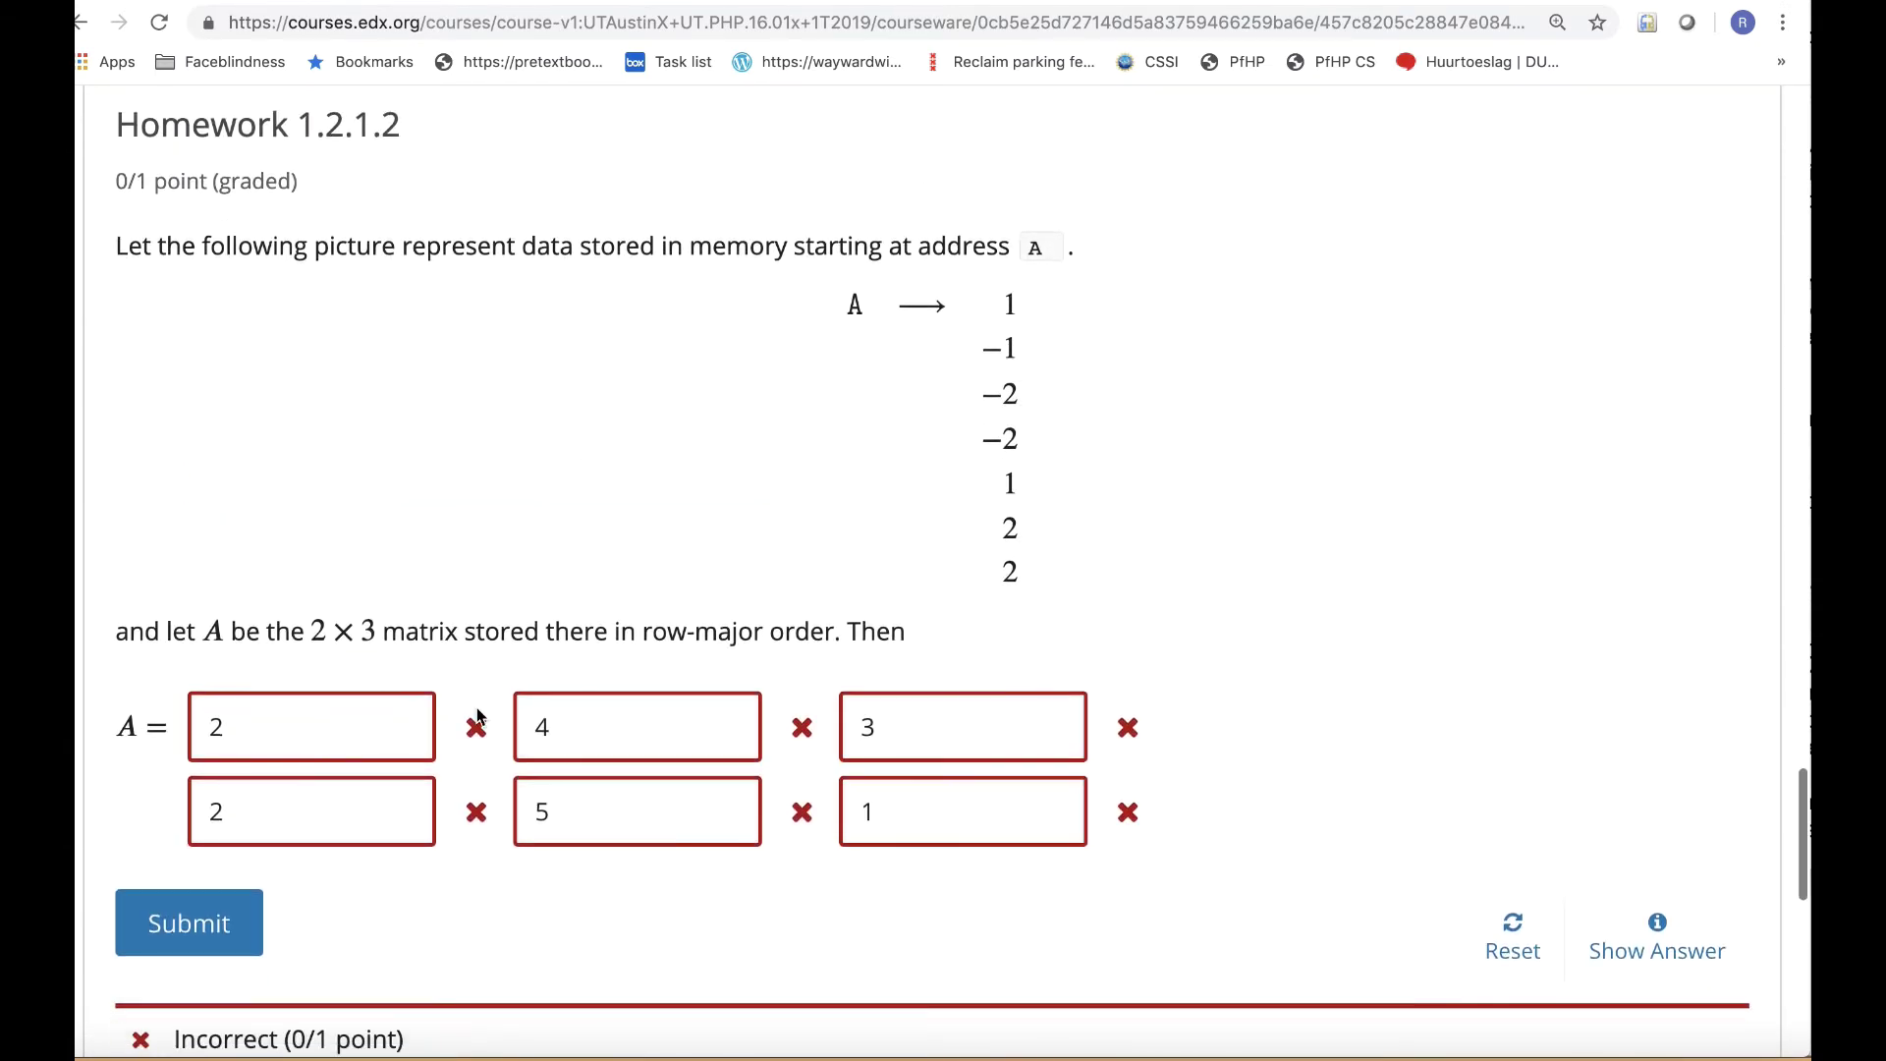
pyautogui.click(1657, 925)
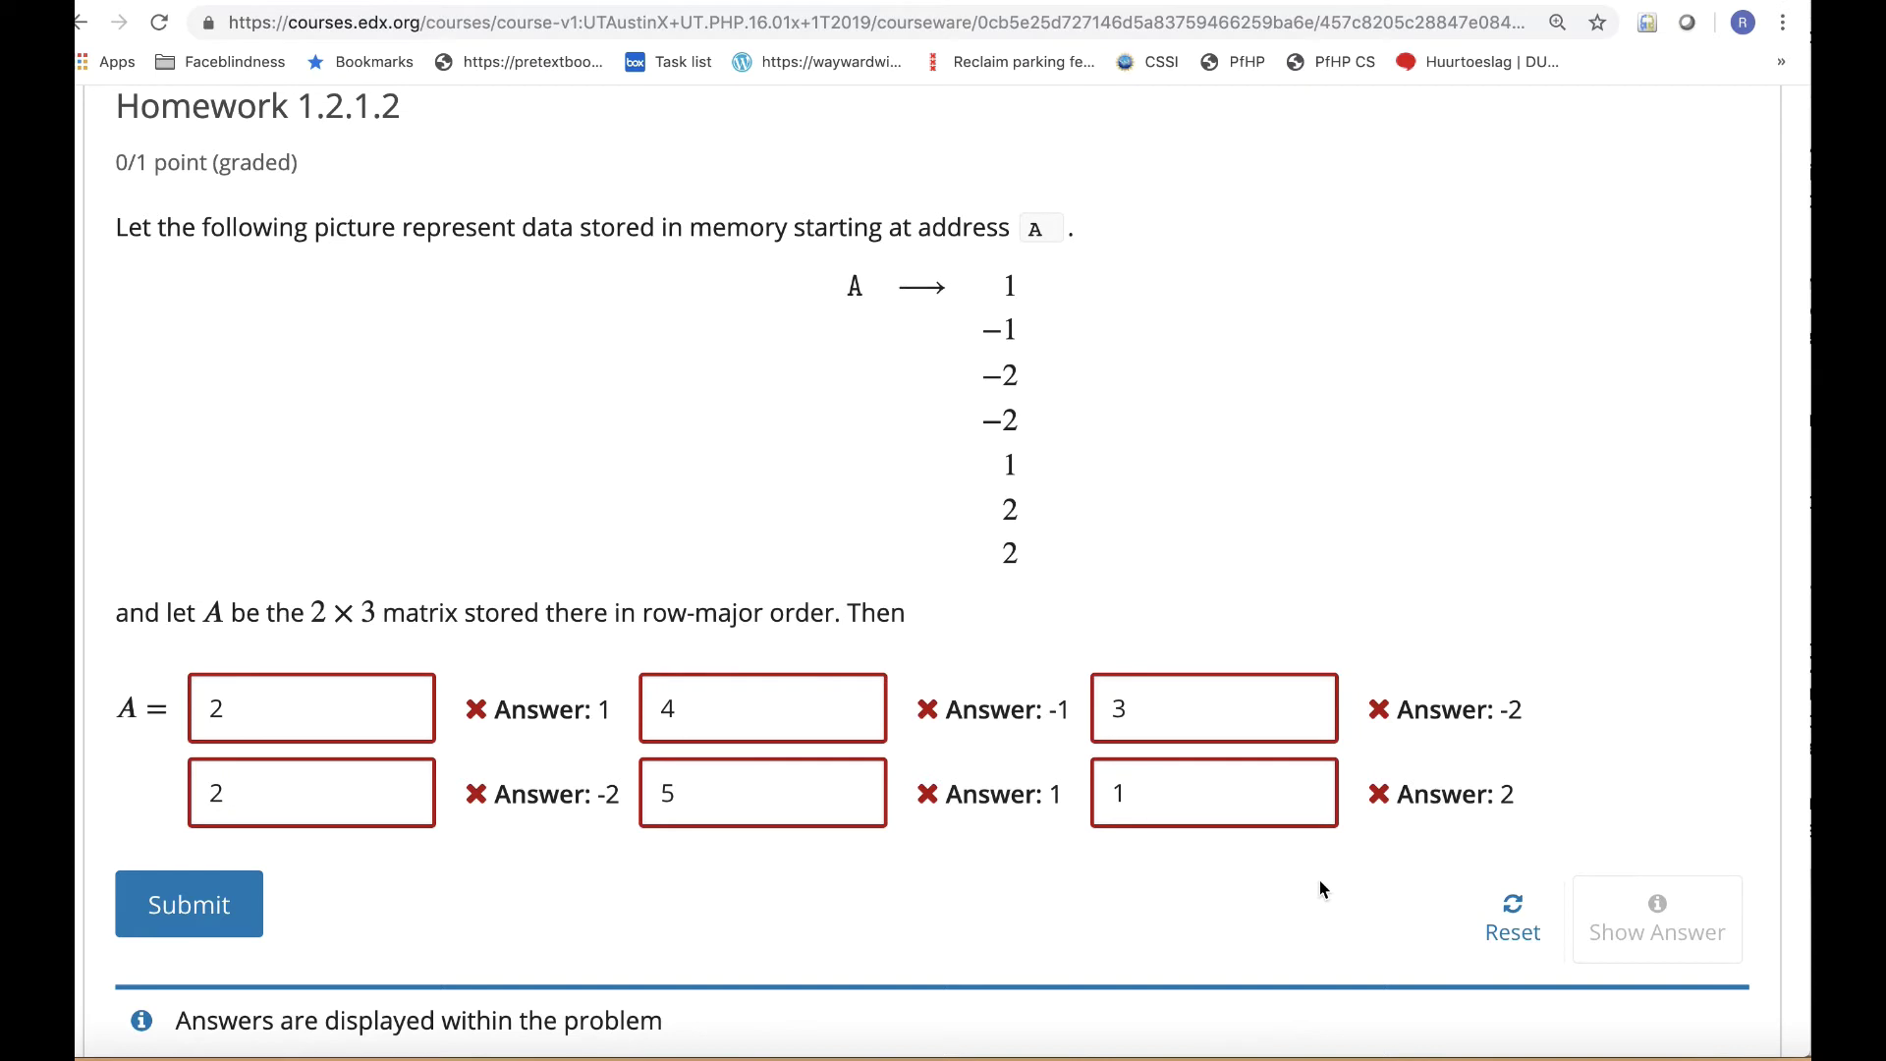
# - Back on the outline, expand 1.5 Enrichment, 1.6 Wrap Up and 1.1 Opening Remarks
pyautogui.hotkey('alt', 'Left')
pyautogui.scroll(-5, 733, 788)
pyautogui.scroll(-8, 733, 787)
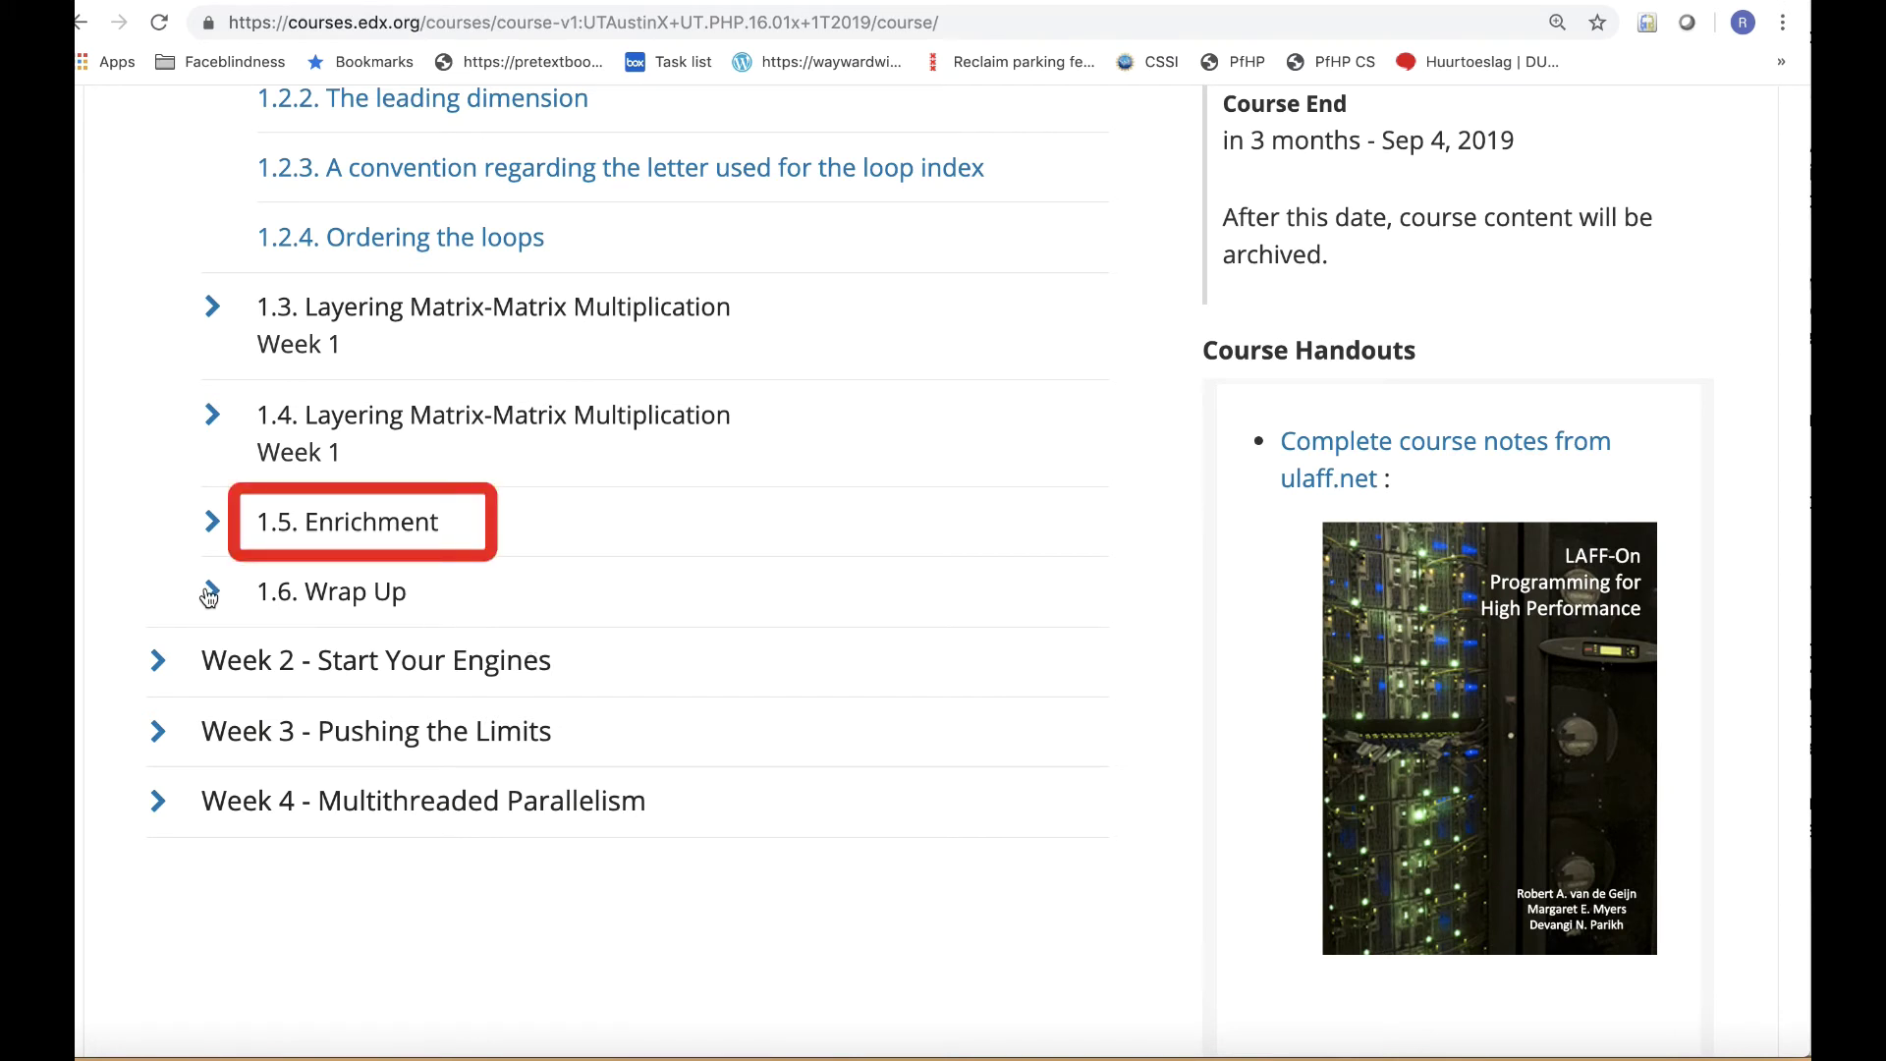
pyautogui.click(214, 524)
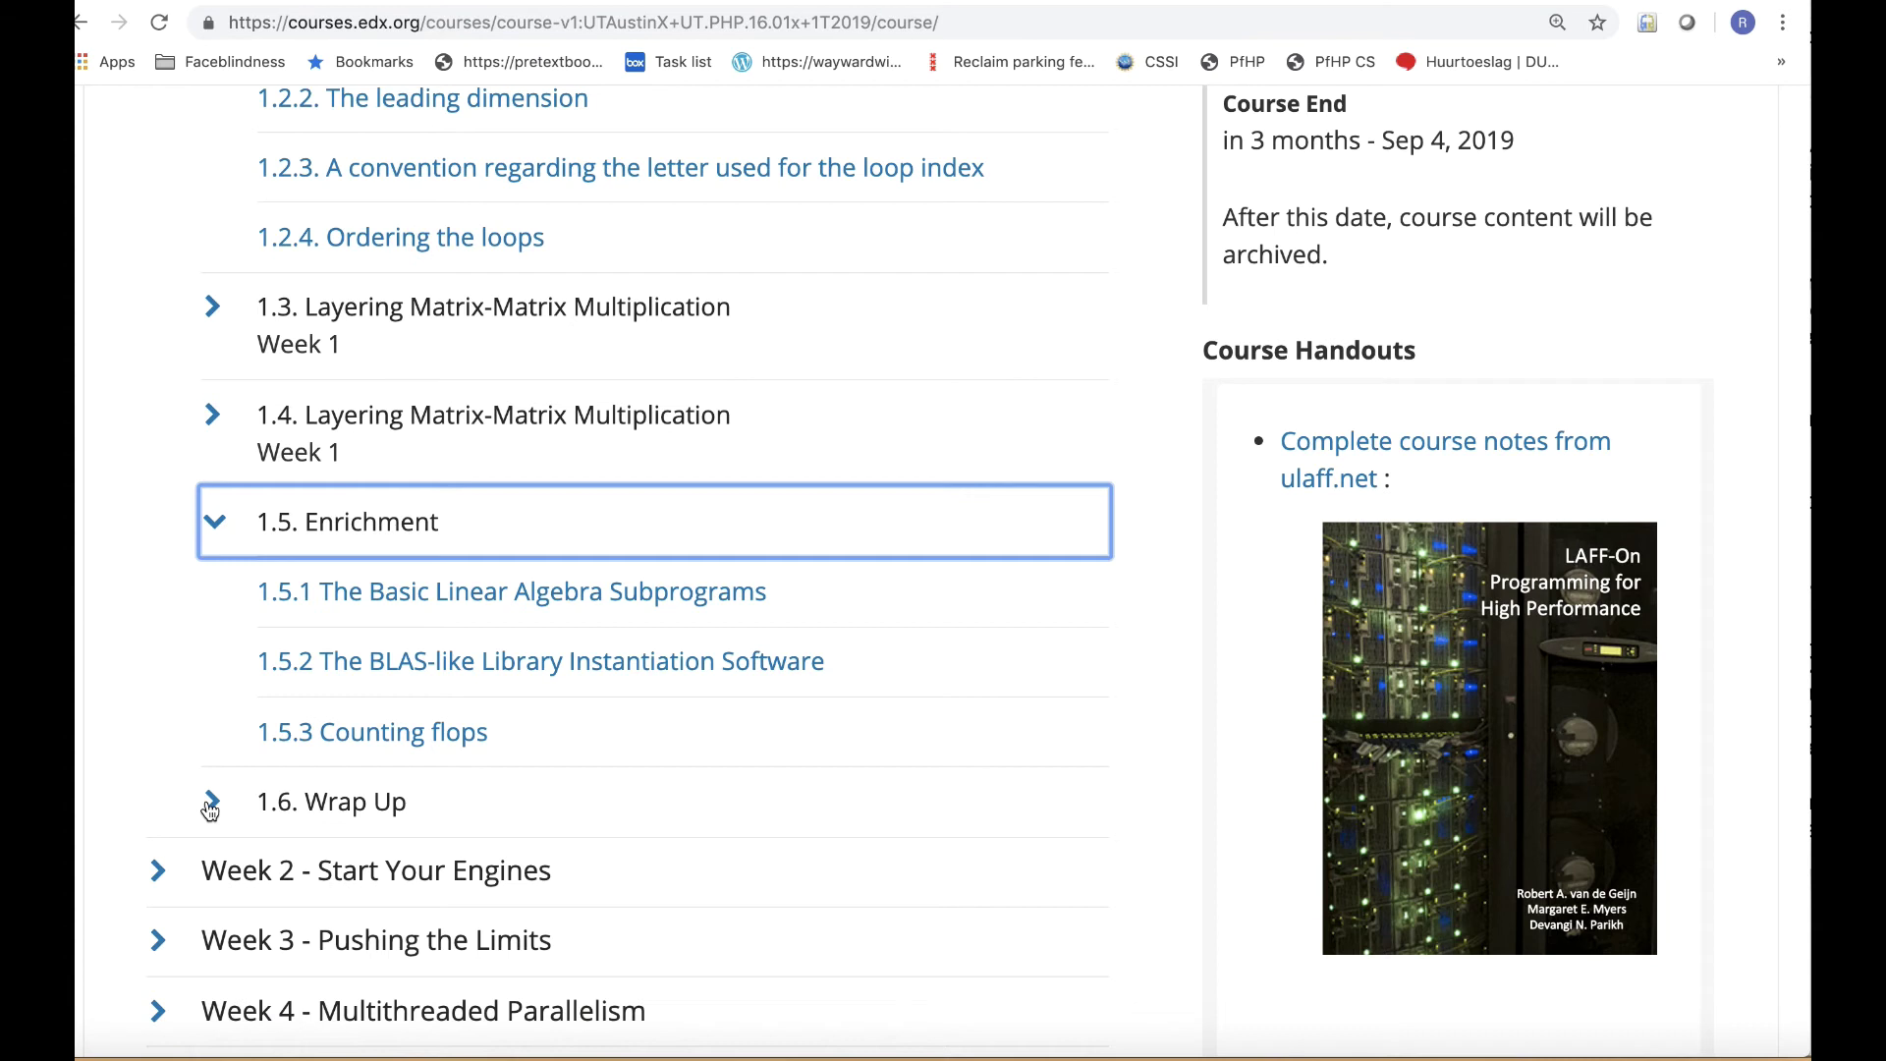
pyautogui.click(212, 806)
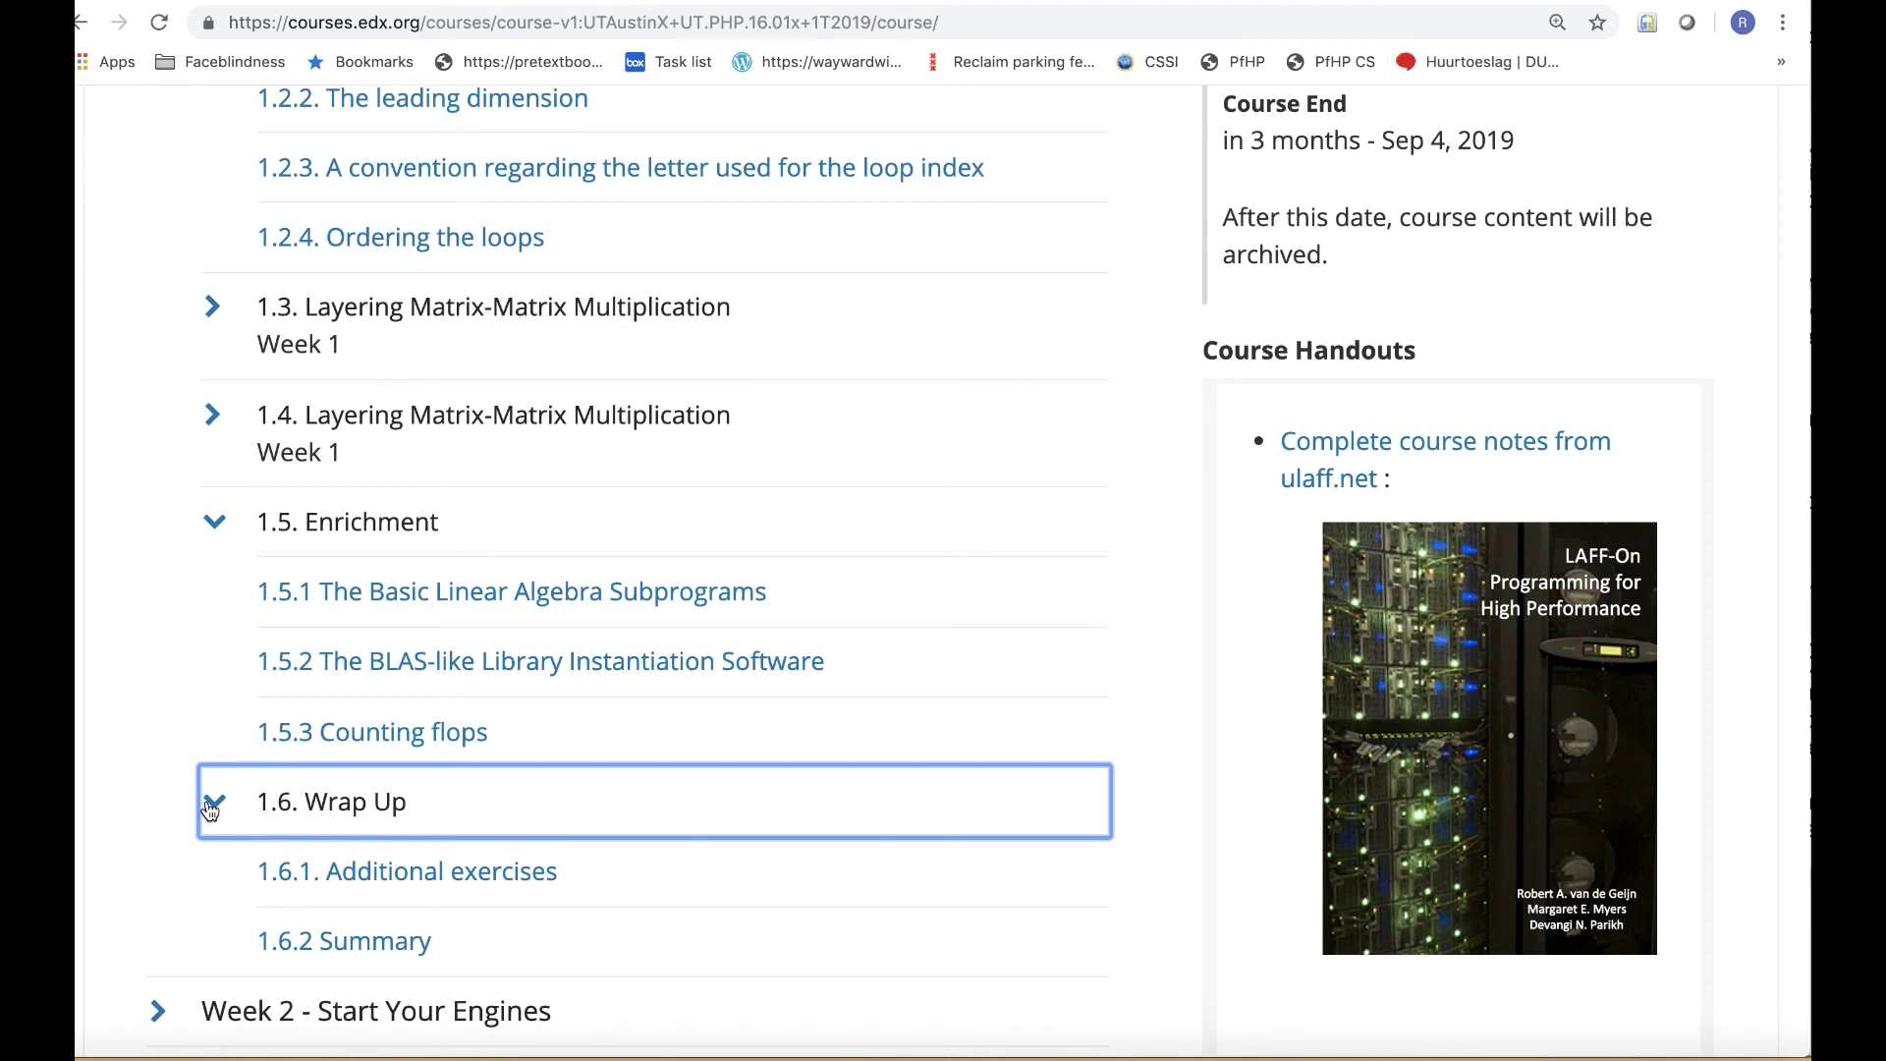
pyautogui.scroll(5, 210, 808)
pyautogui.scroll(1, 206, 809)
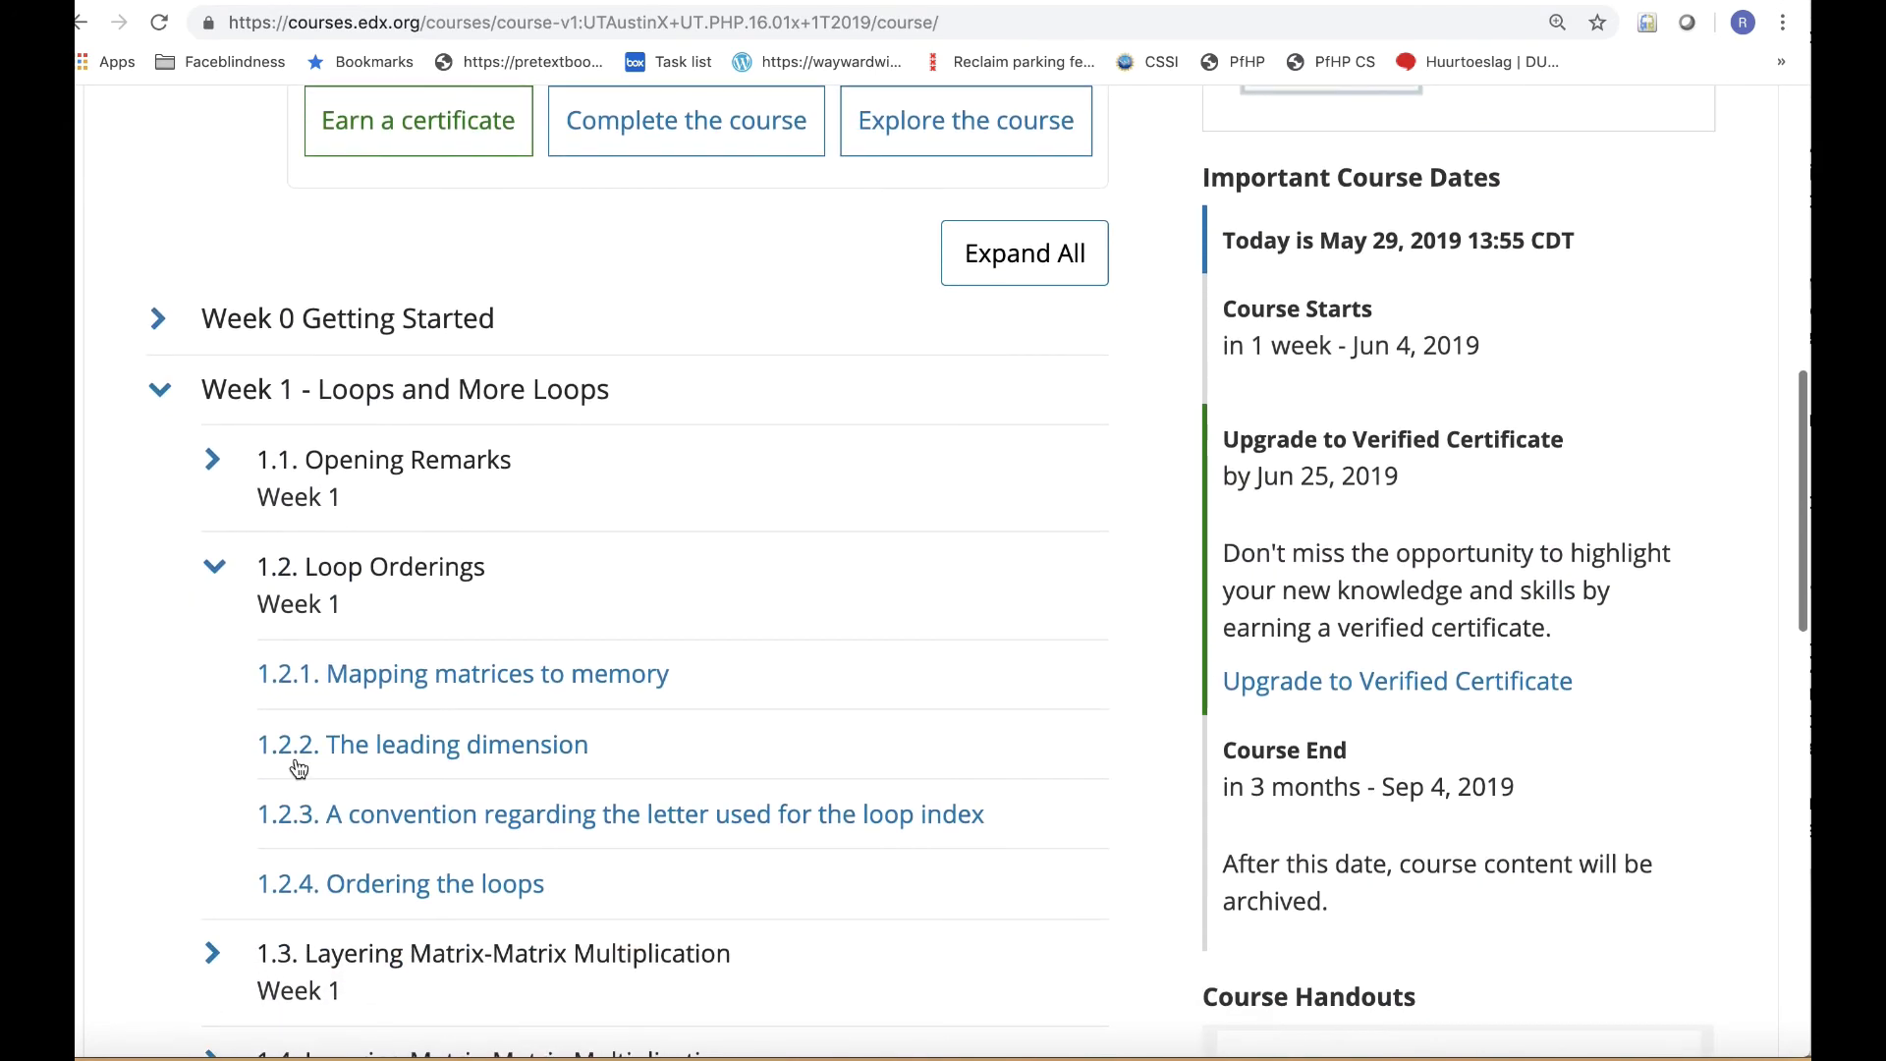
pyautogui.click(218, 465)
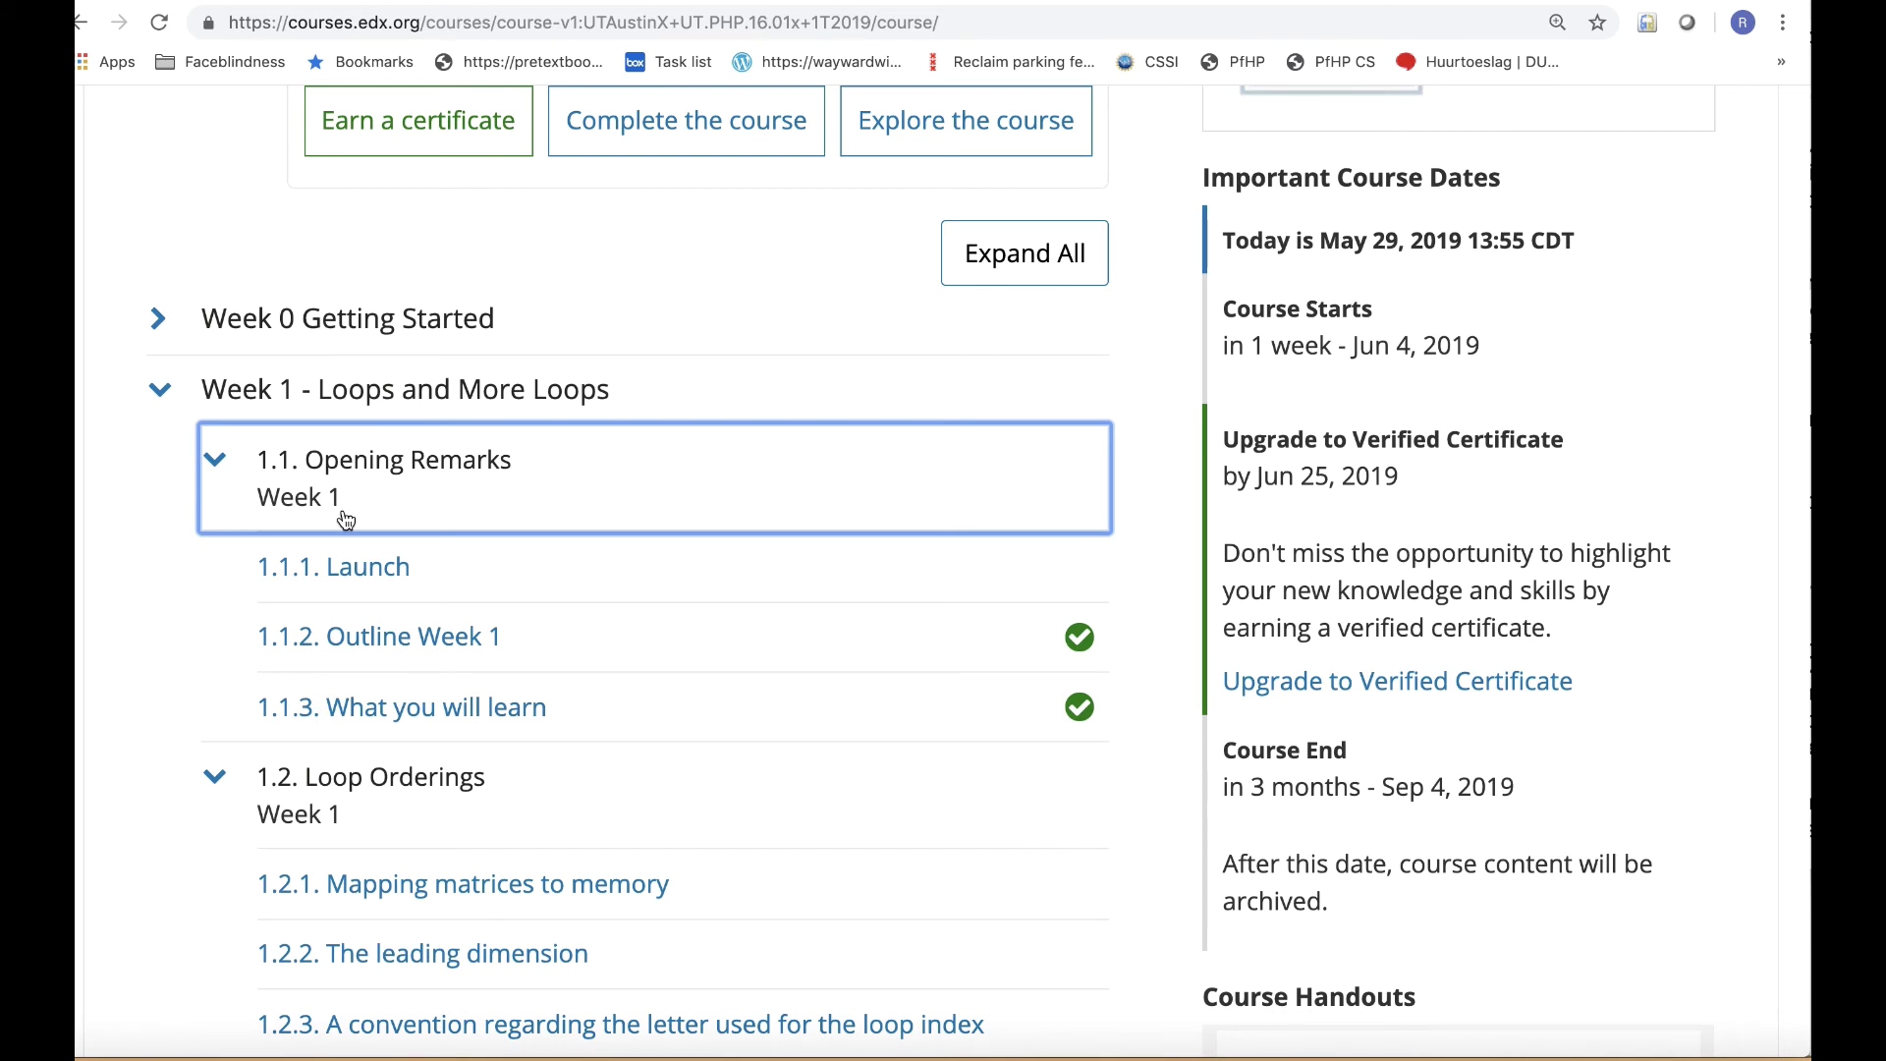
pyautogui.scroll(-1, 368, 664)
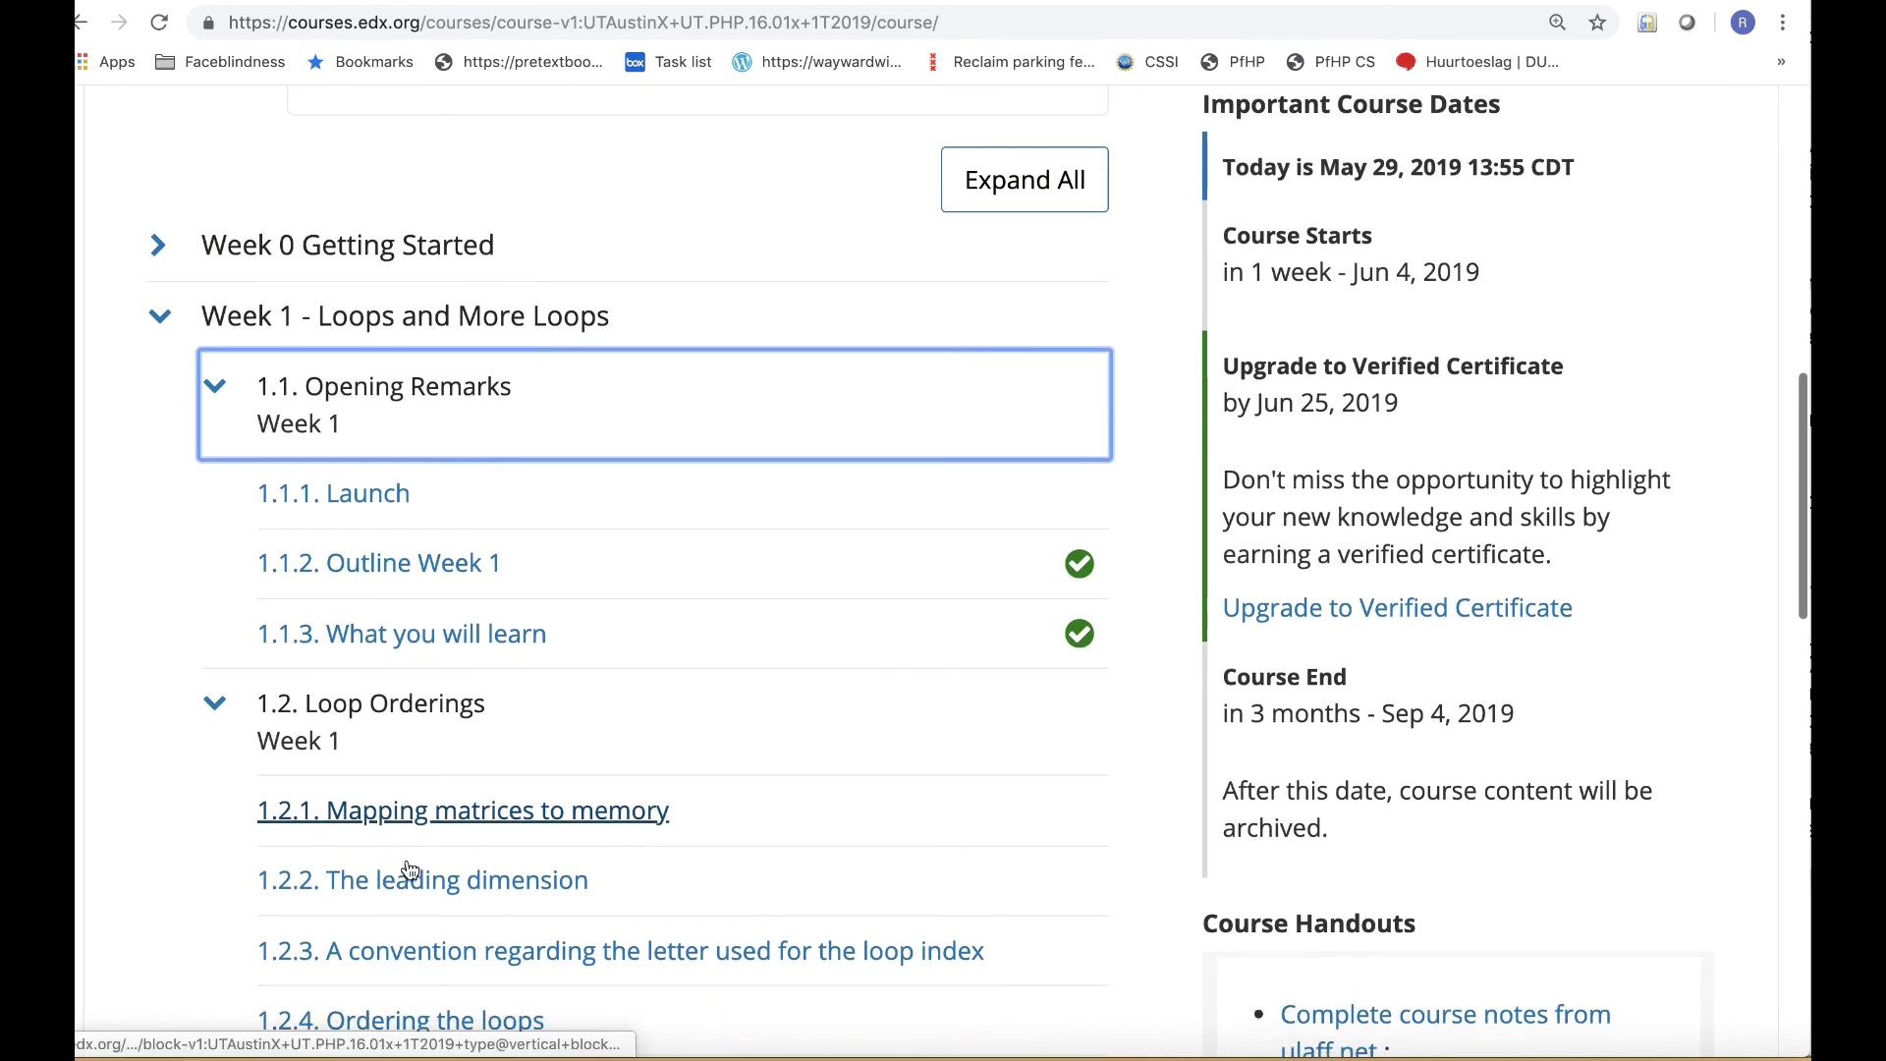
# - Open the 1.2.1 Mapping matrices to memory notes and read down to Homework 1.2.1.1
pyautogui.click(443, 829)
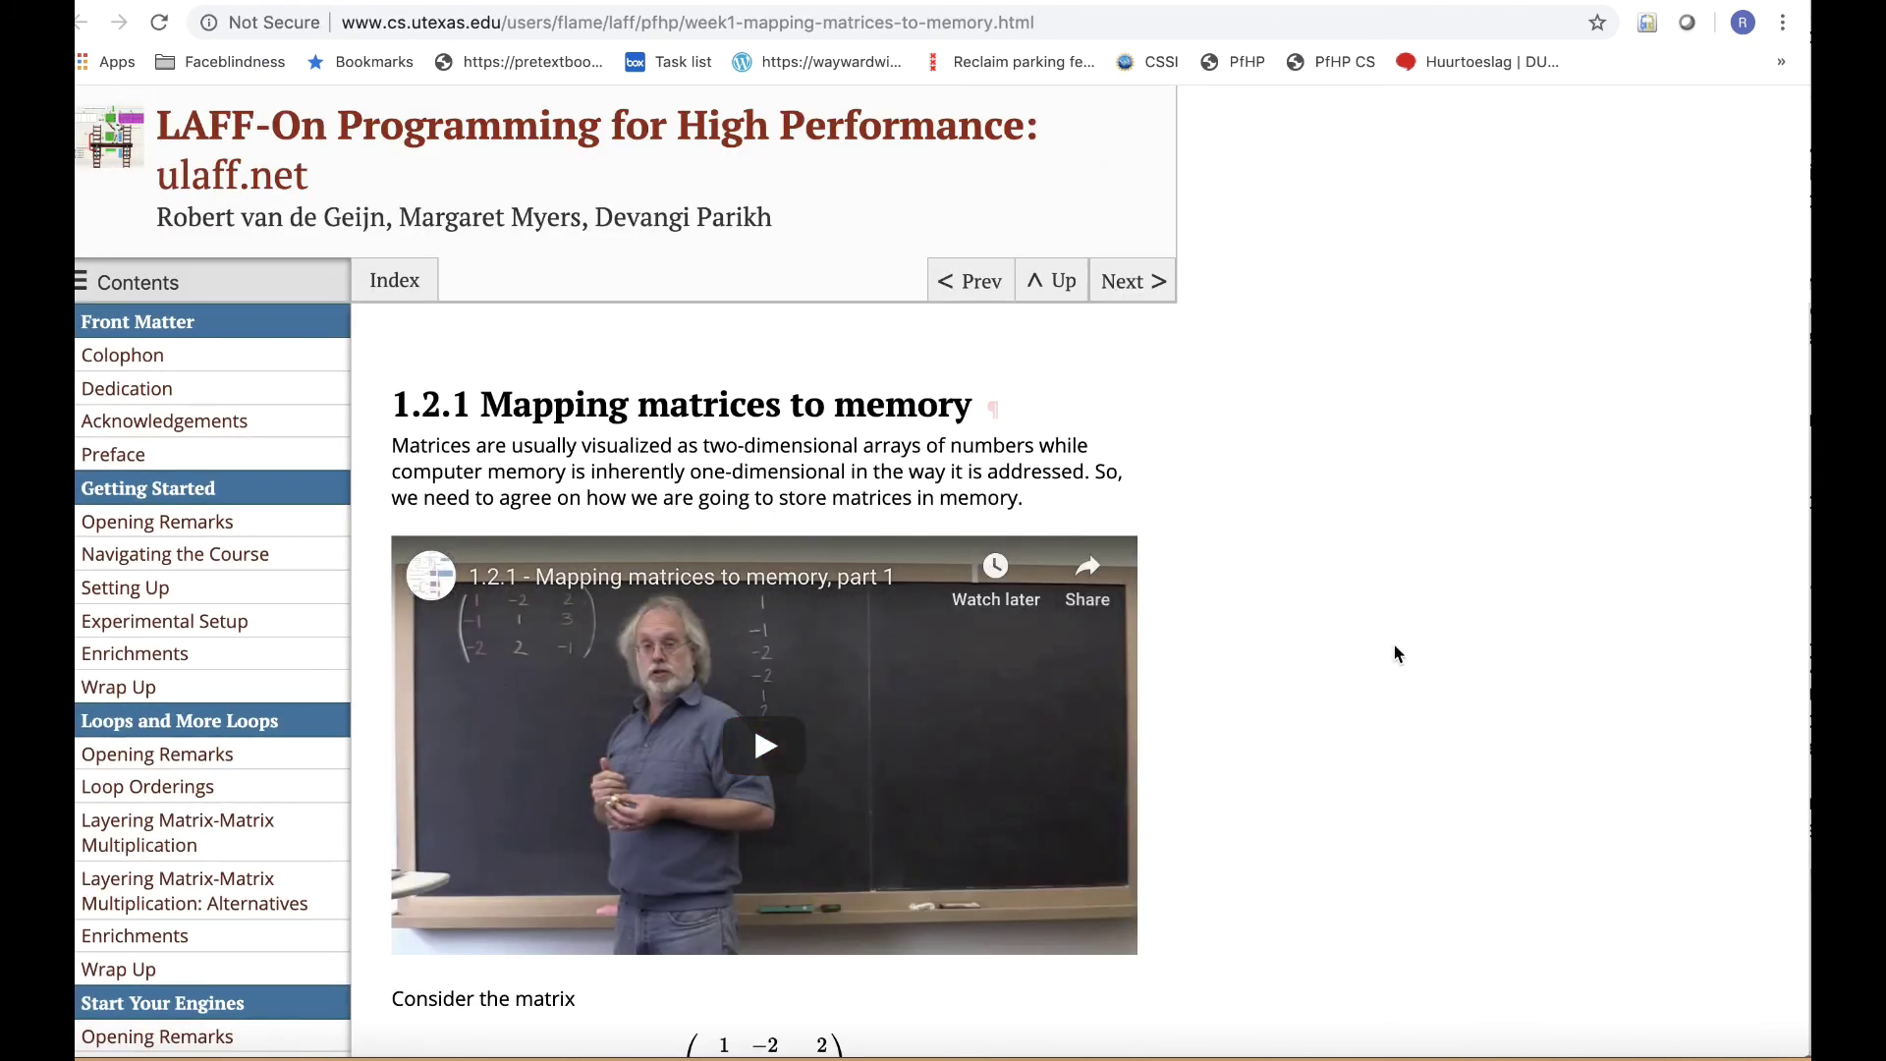
pyautogui.scroll(-3, 1396, 653)
pyautogui.scroll(-1, 1395, 653)
pyautogui.scroll(-3, 1396, 653)
pyautogui.scroll(-4, 1395, 653)
pyautogui.scroll(-2, 1396, 653)
pyautogui.scroll(-2, 1396, 652)
pyautogui.scroll(-2, 1395, 653)
pyautogui.scroll(-1, 1396, 653)
pyautogui.scroll(-1, 1395, 653)
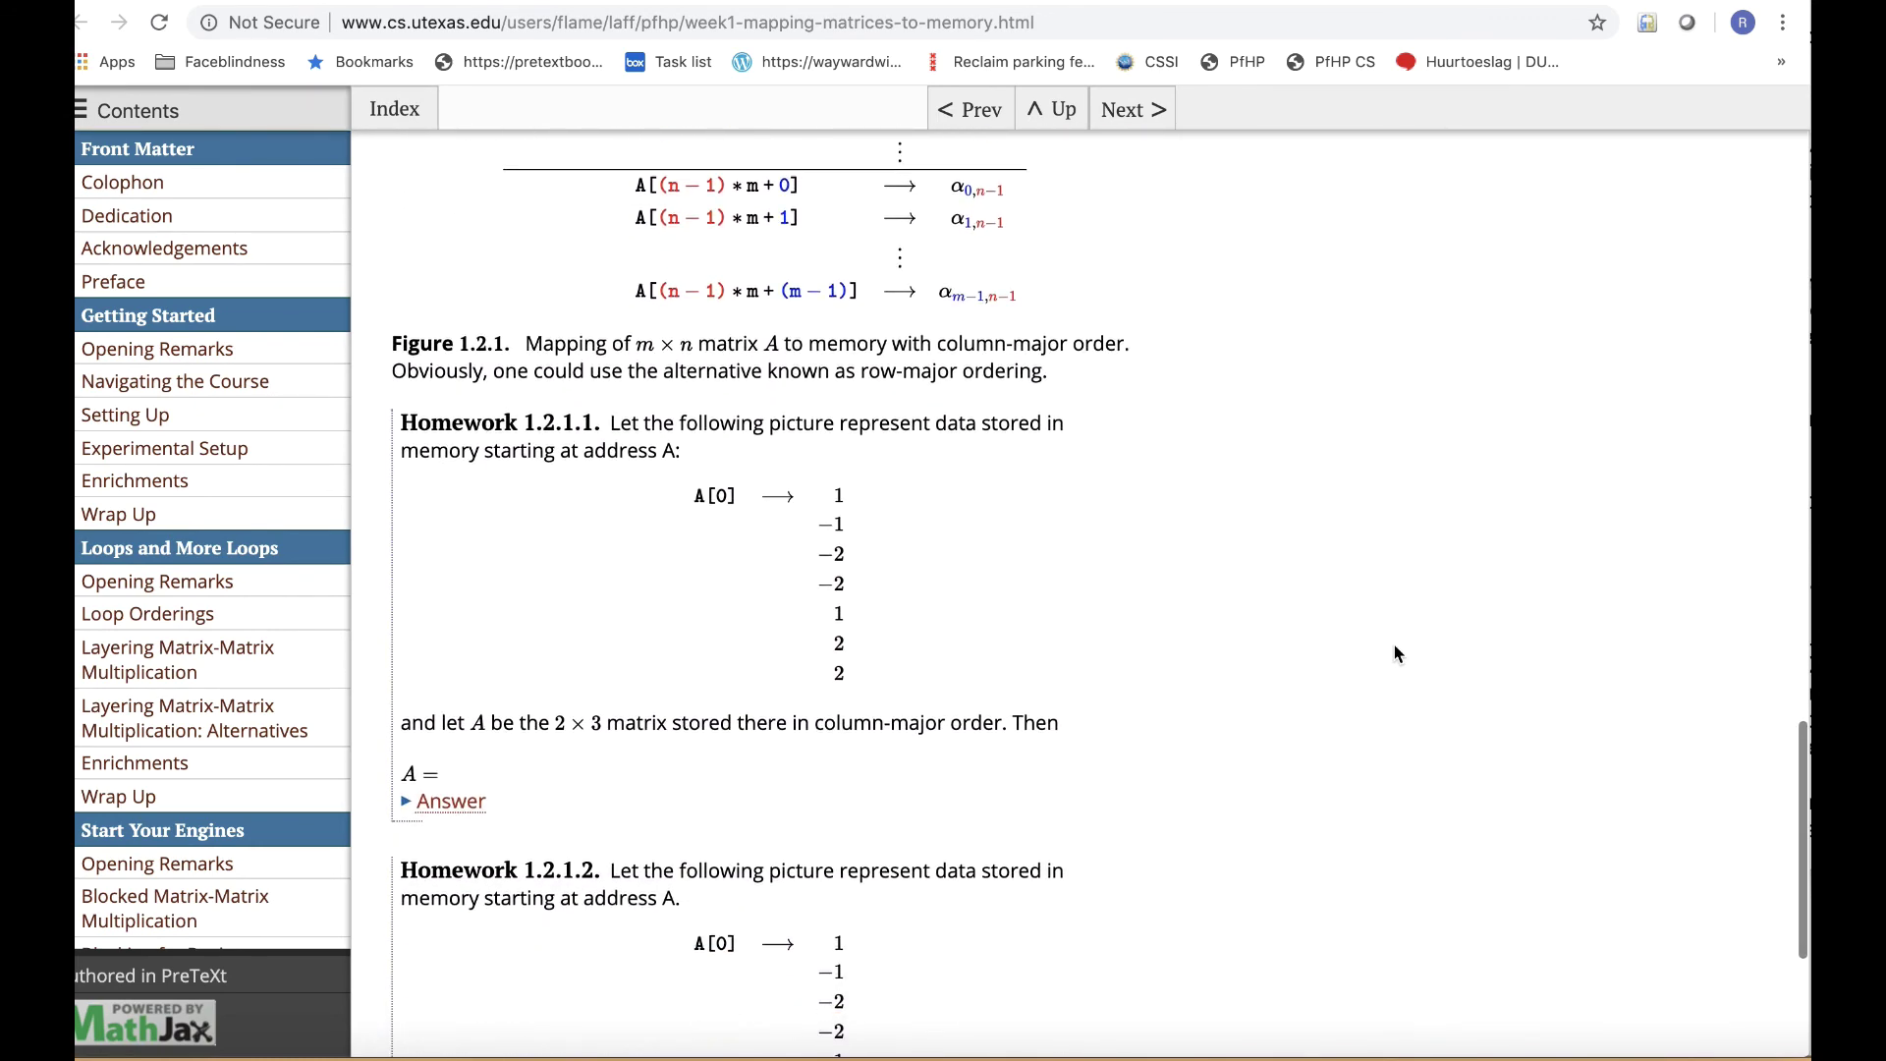
pyautogui.scroll(-3, 1395, 654)
pyautogui.scroll(-1, 1396, 652)
pyautogui.scroll(-1, 1396, 654)
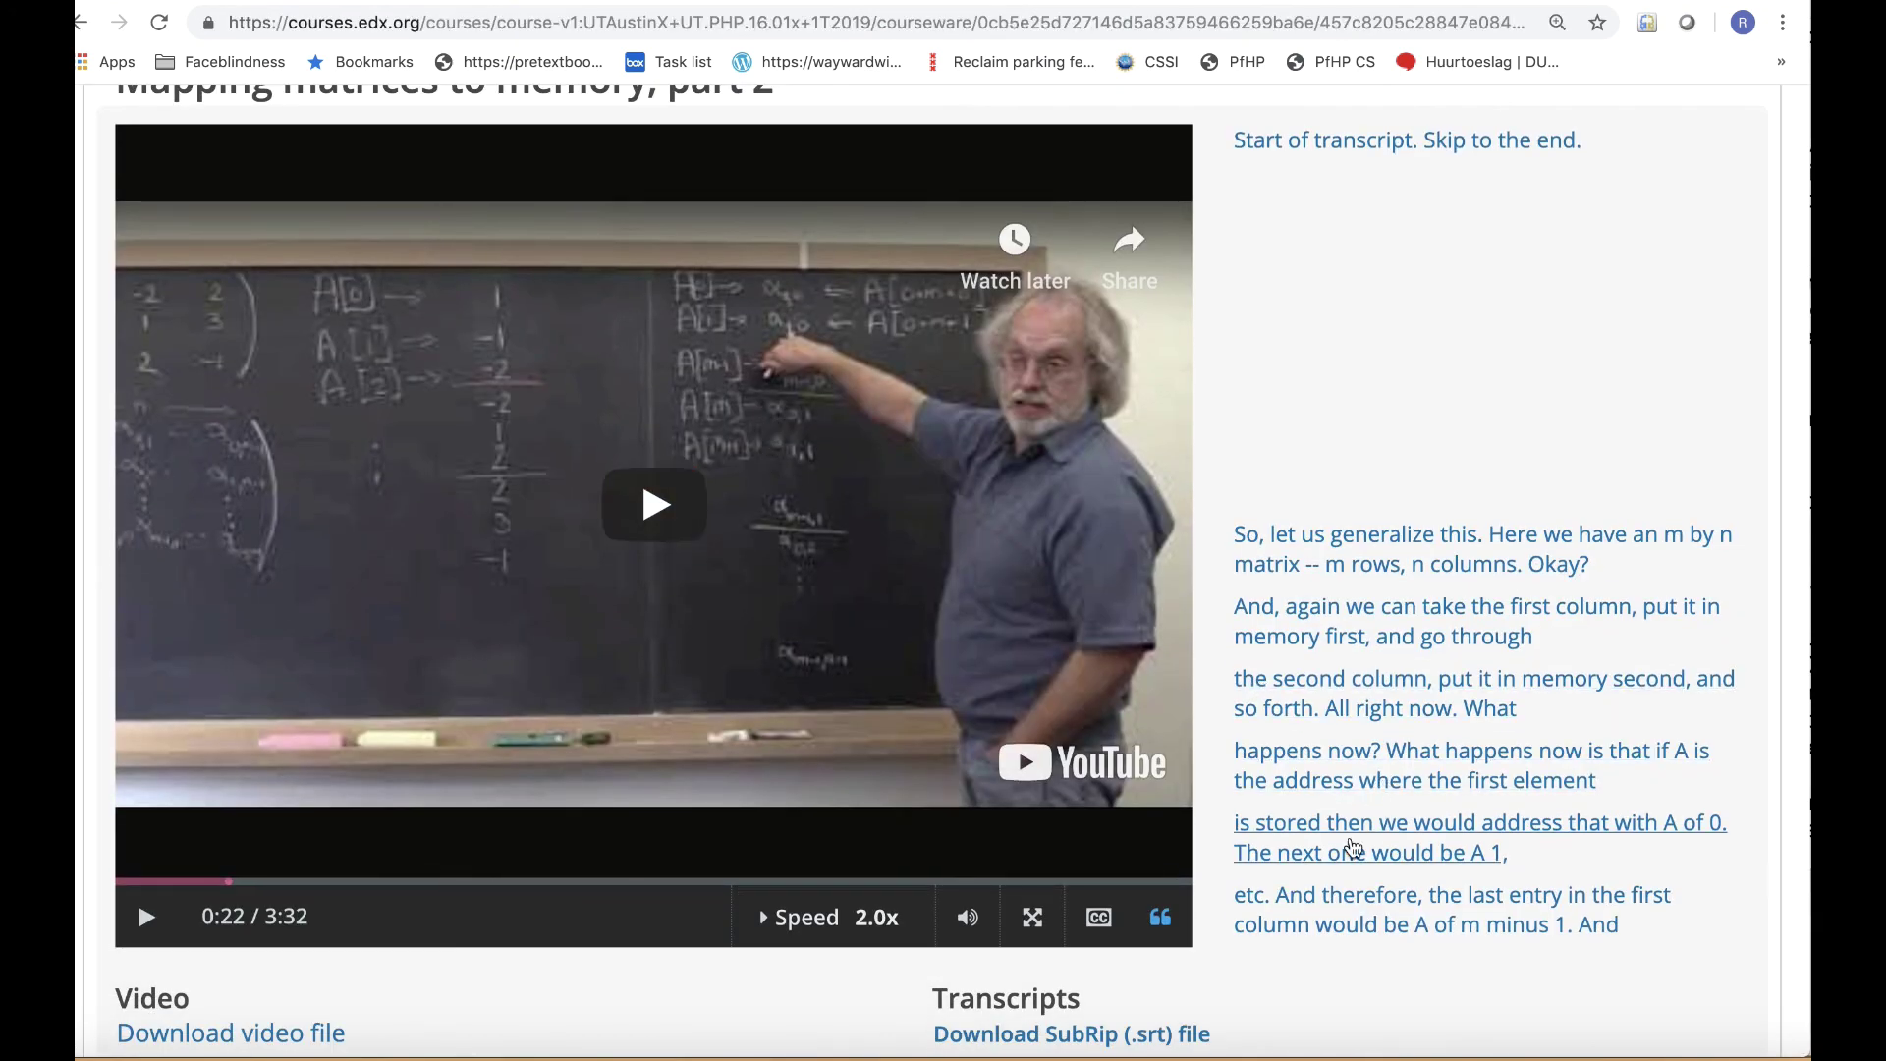
# - Seek the part 2 video through transcript passages up to 0:53
pyautogui.click(1353, 849)
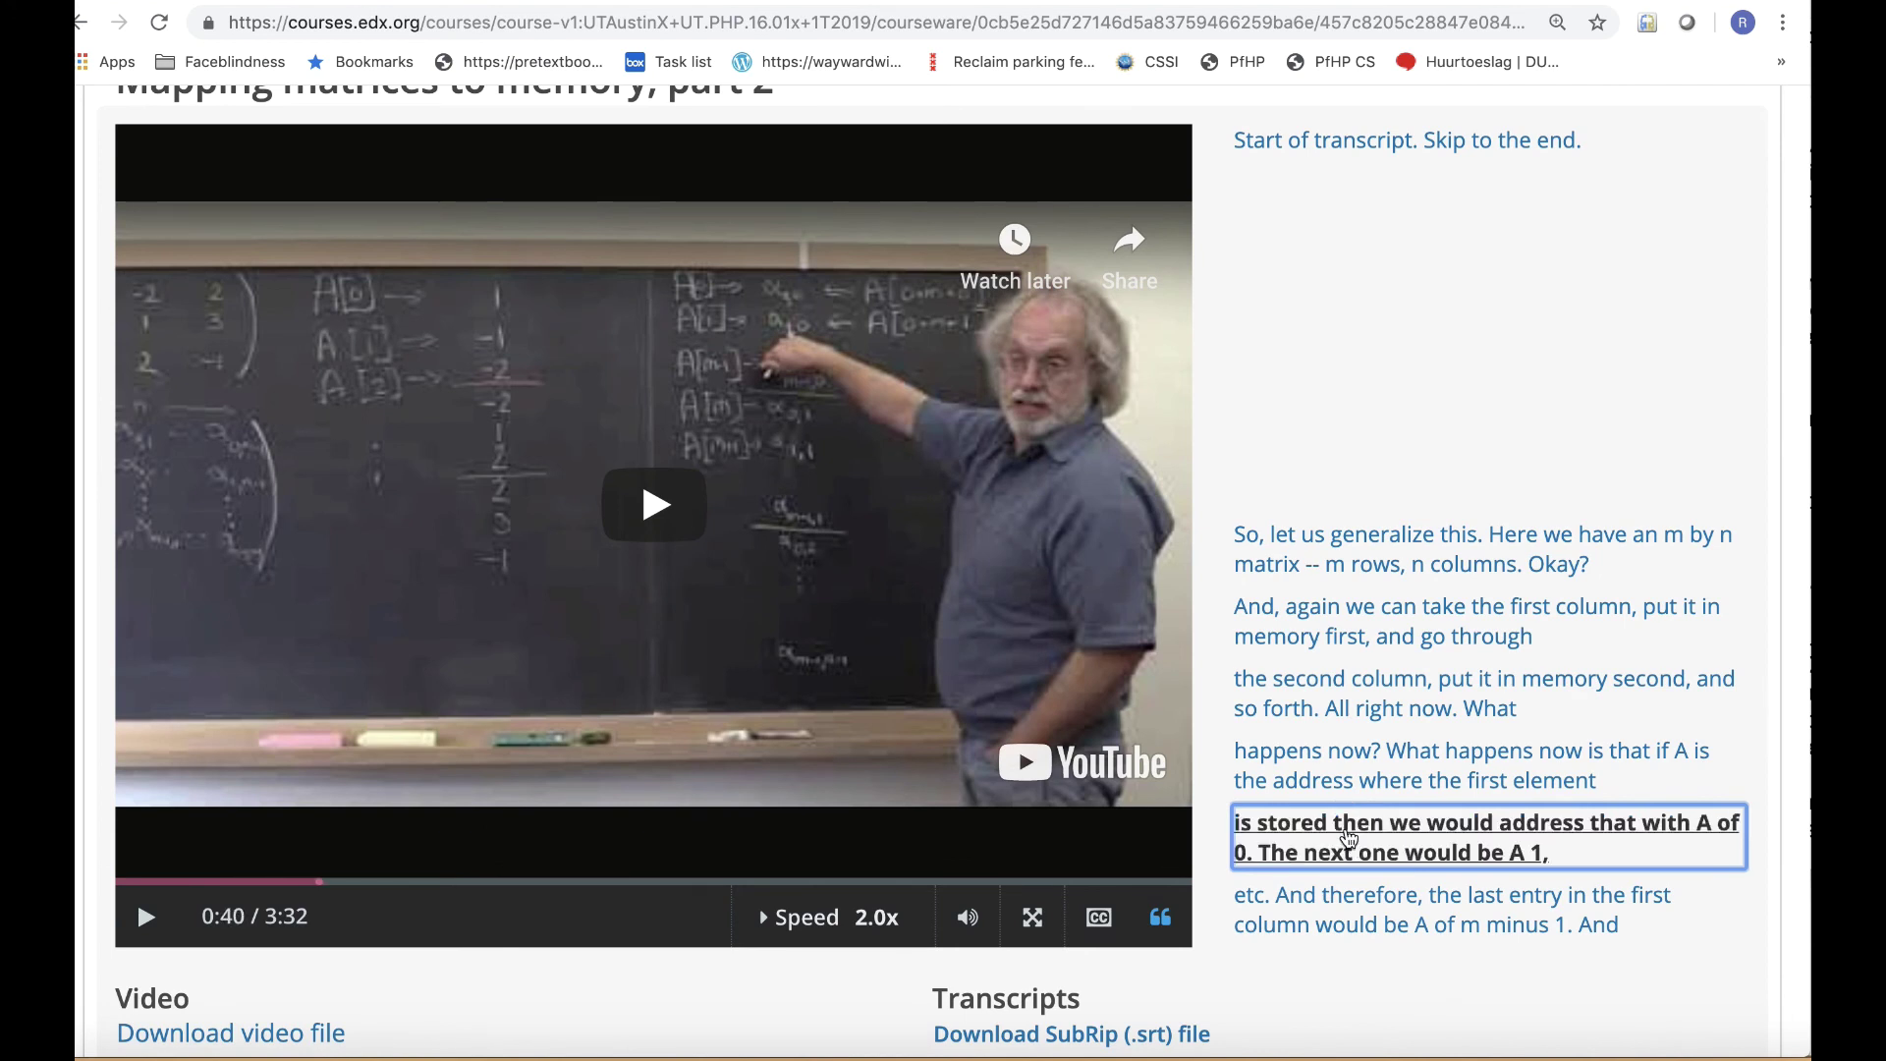
pyautogui.click(1344, 912)
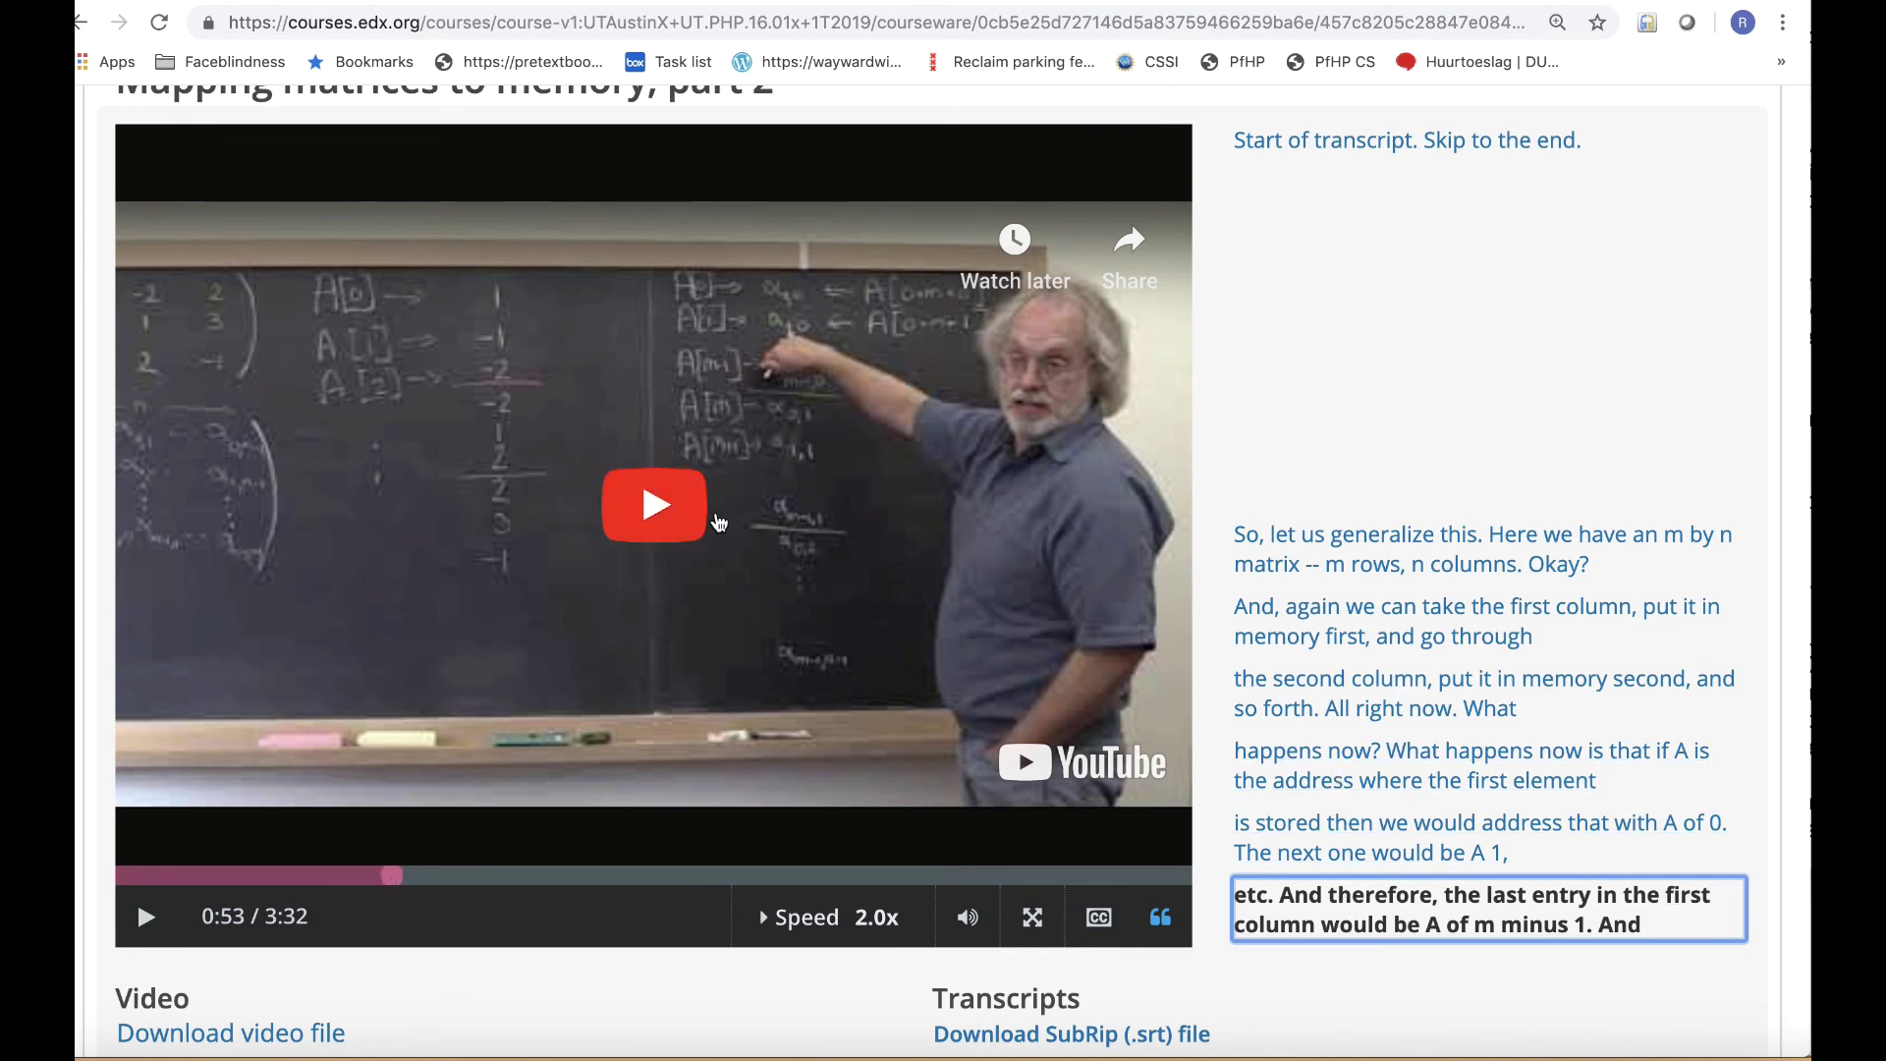
pyautogui.scroll(-2, 717, 522)
pyautogui.scroll(-8, 718, 523)
pyautogui.scroll(1, 717, 521)
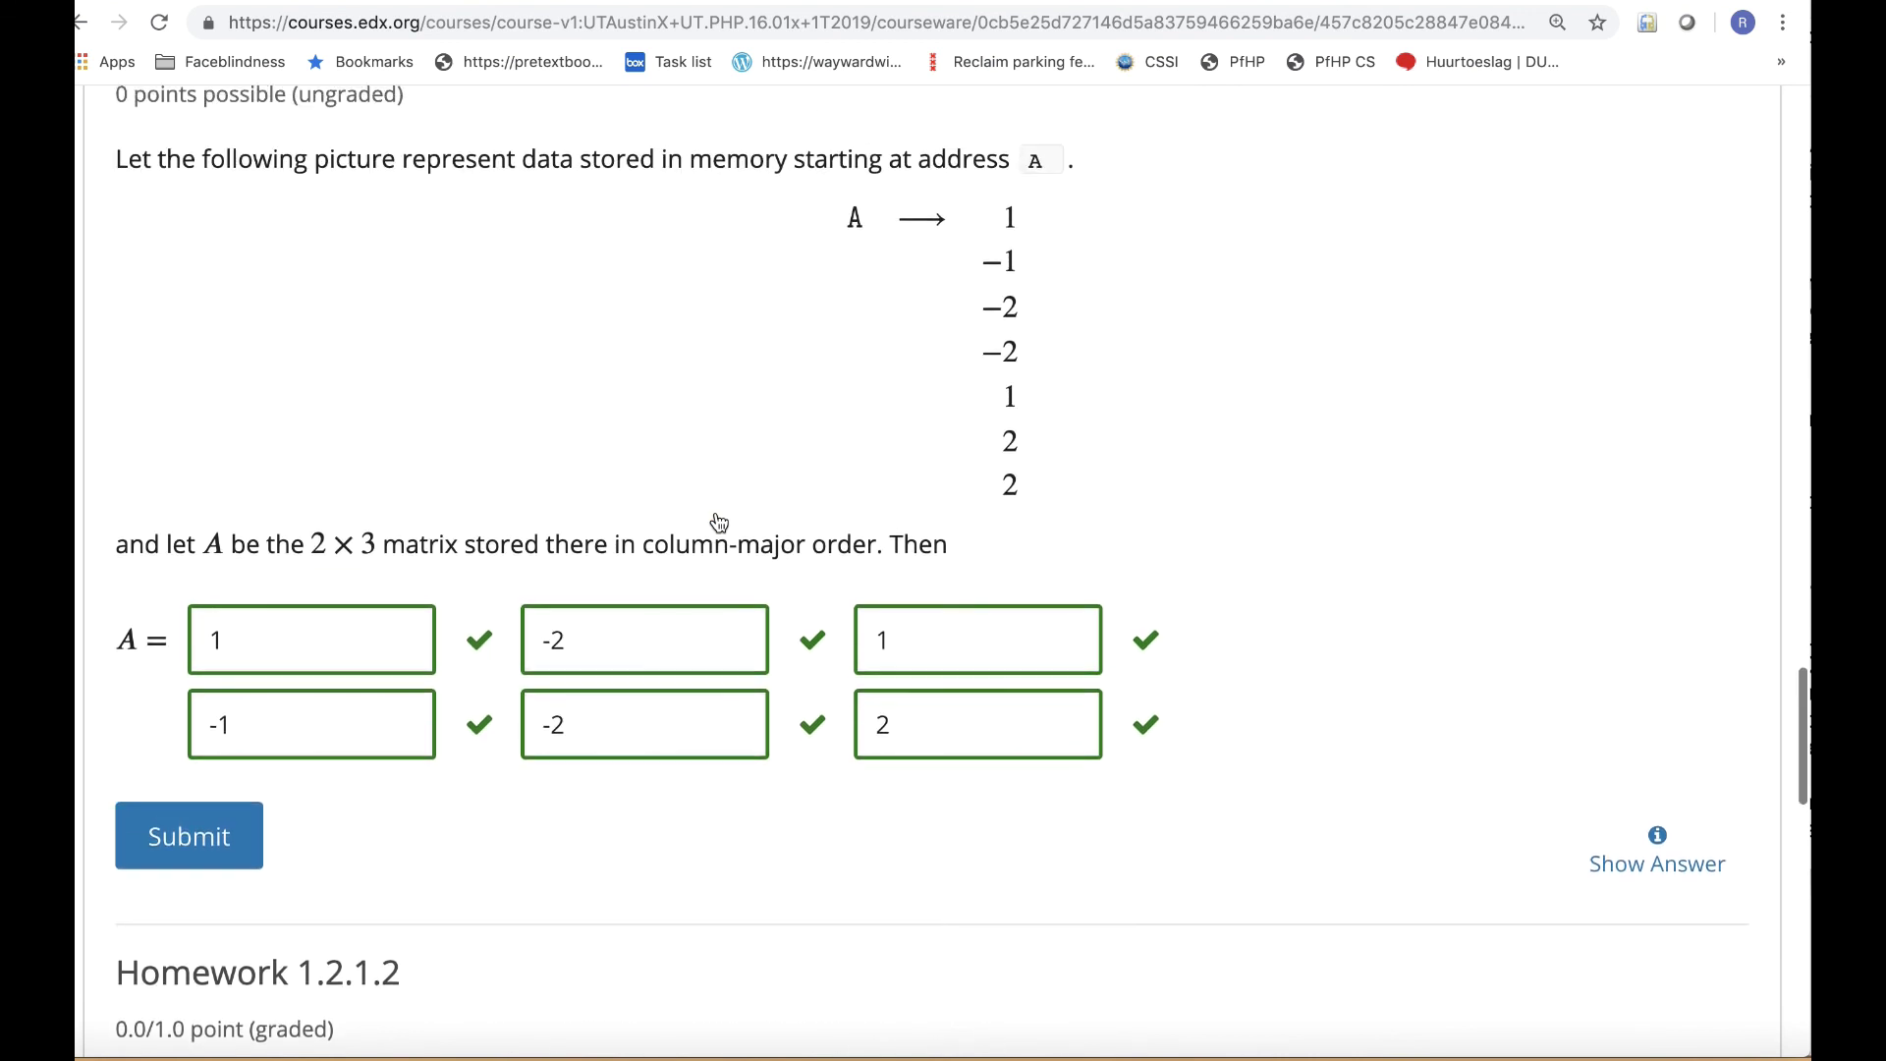